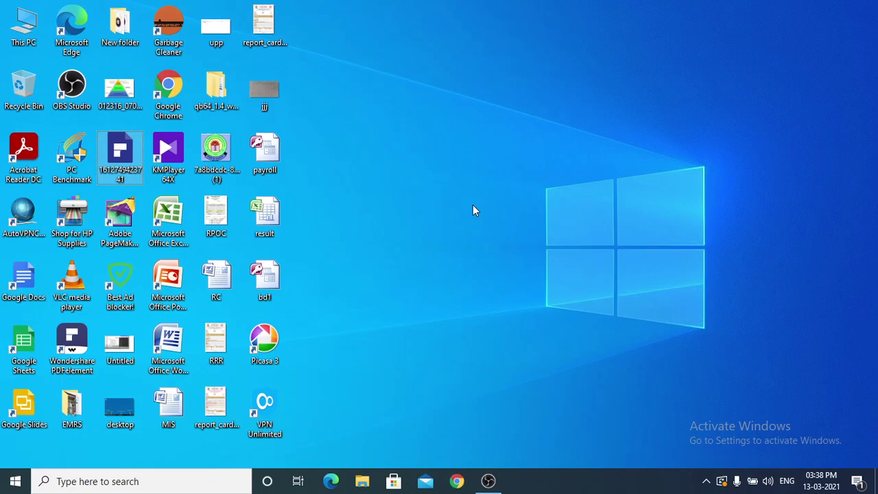
# Refresh the desktop, then launch Microsoft Office Access 2007 from the Start menu's Microsoft Office group.
pyautogui.rightClick(437, 203)
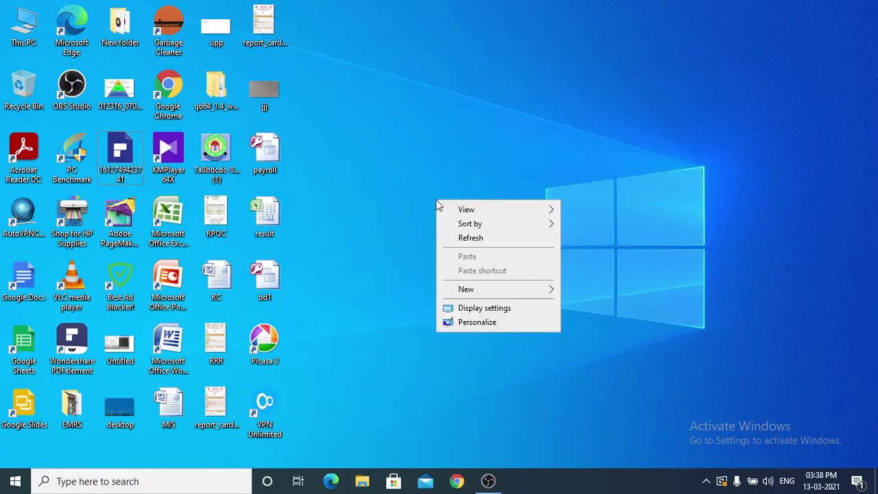
pyautogui.click(471, 237)
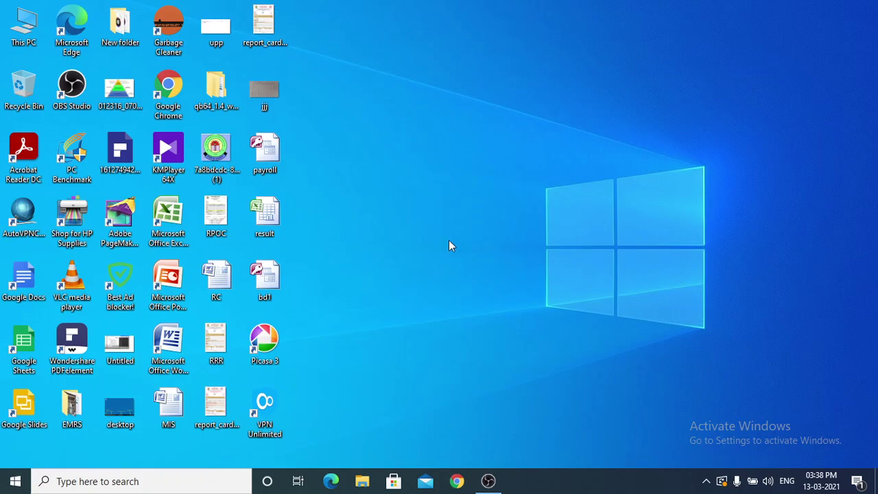
pyautogui.click(15, 484)
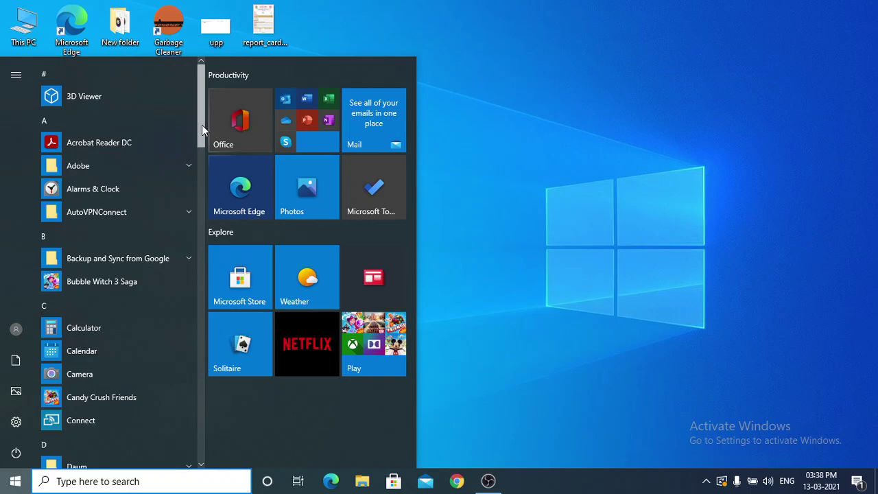
pyautogui.moveTo(202, 125); pyautogui.dragTo(194, 263)
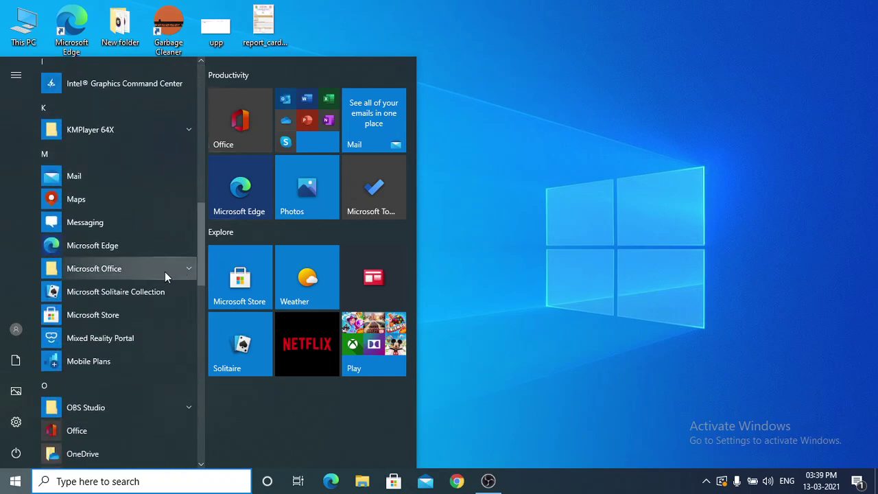
pyautogui.click(164, 272)
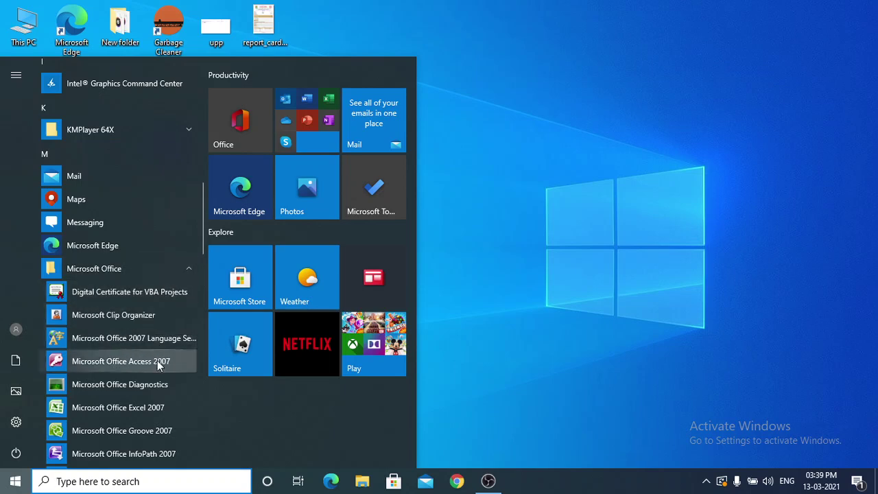
pyautogui.click(128, 364)
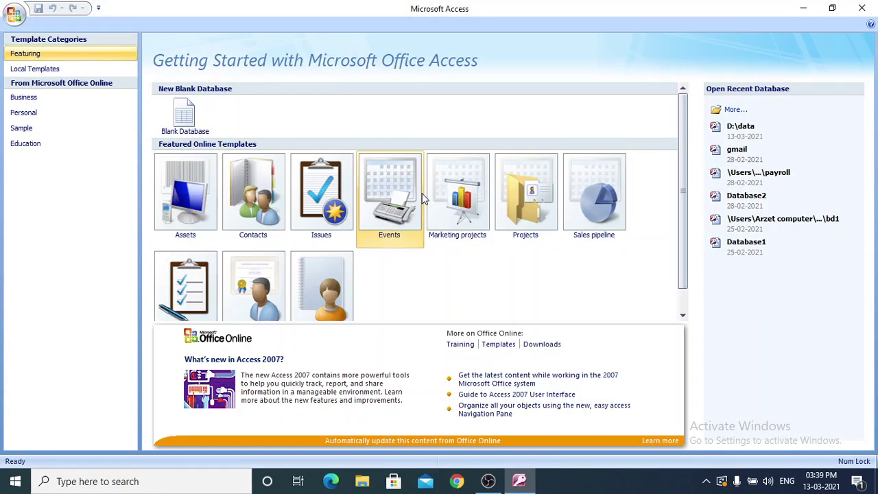
# Start a blank database and browse its save location to the Backup (F:) drive.
pyautogui.click(194, 119)
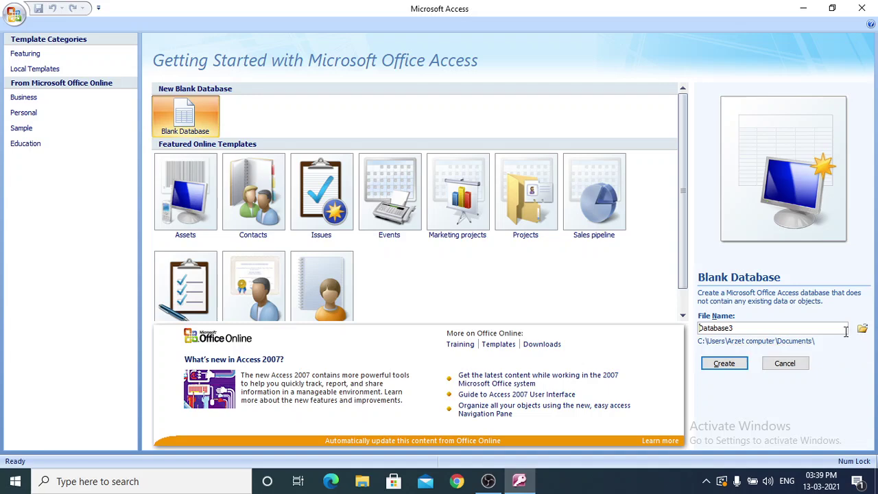
pyautogui.click(862, 330)
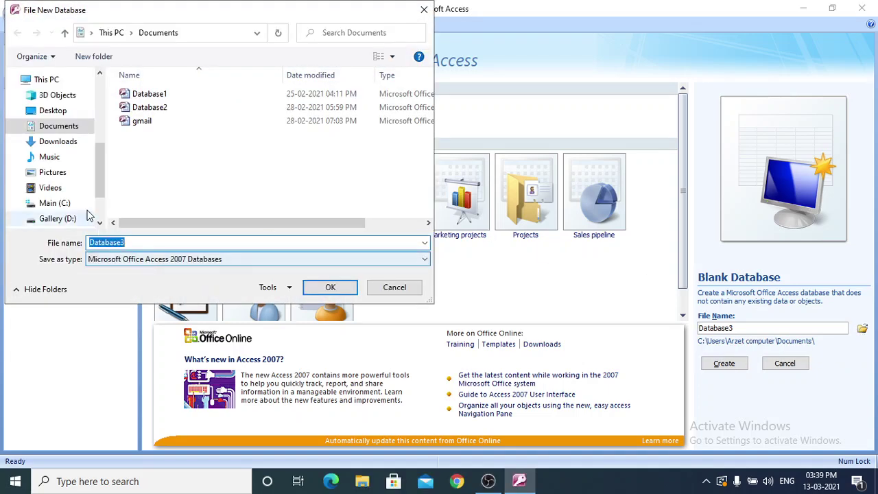
pyautogui.click(55, 114)
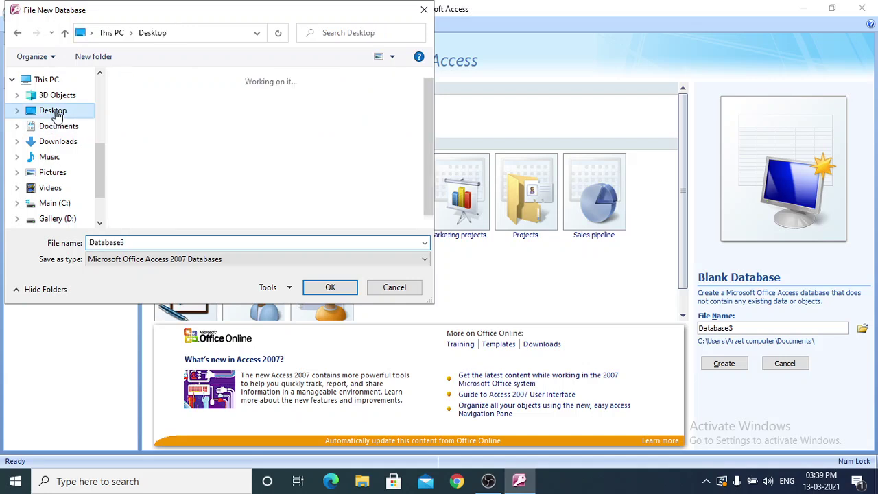
pyautogui.moveTo(96, 163); pyautogui.dragTo(96, 197)
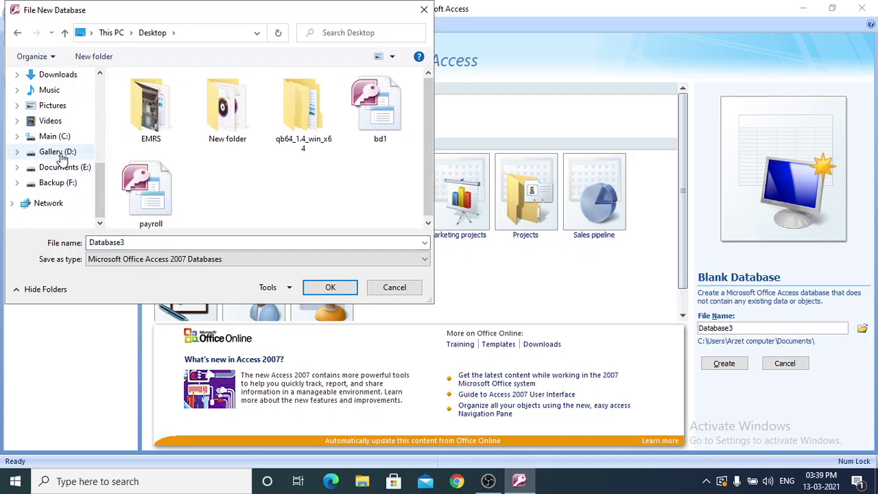
pyautogui.click(60, 183)
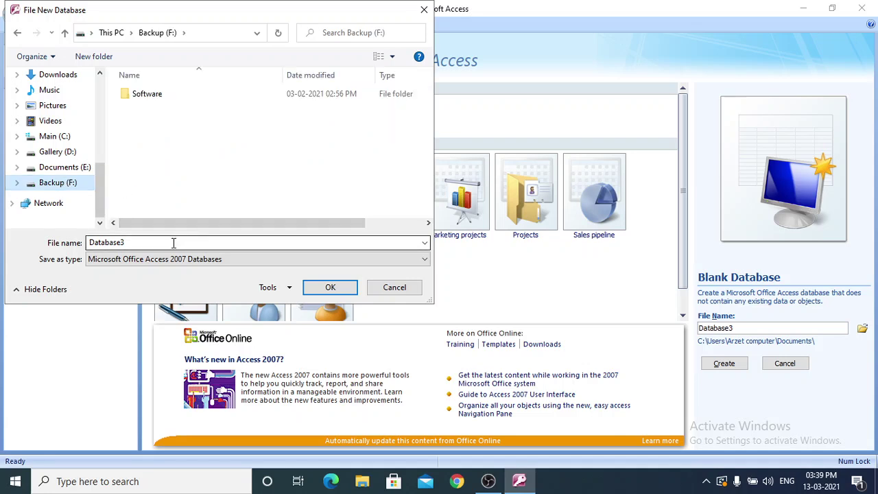
# Create a new folder named DBS on Backup (F:) and go into it.
pyautogui.click(94, 56)
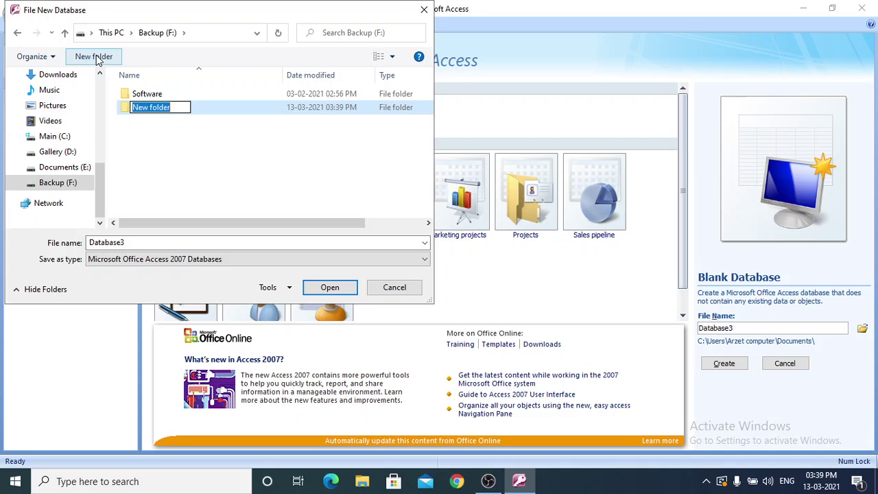
pyautogui.write('DB')
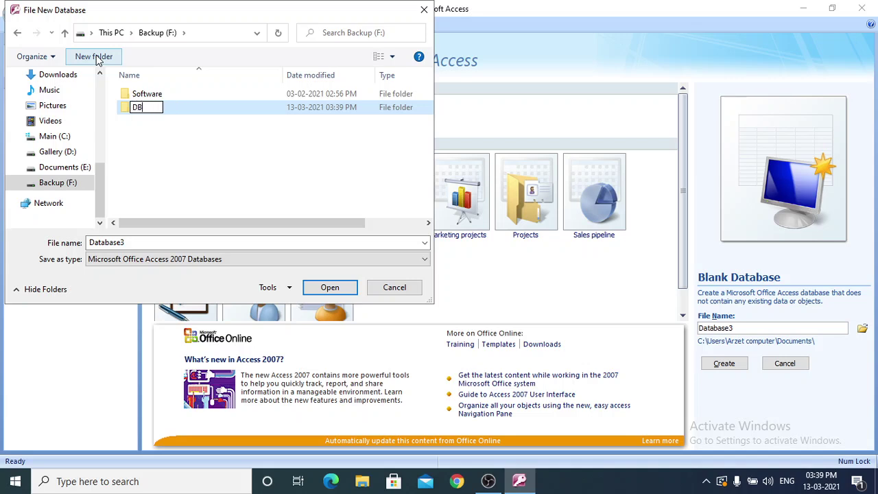
pyautogui.write('S')
pyautogui.click(150, 139)
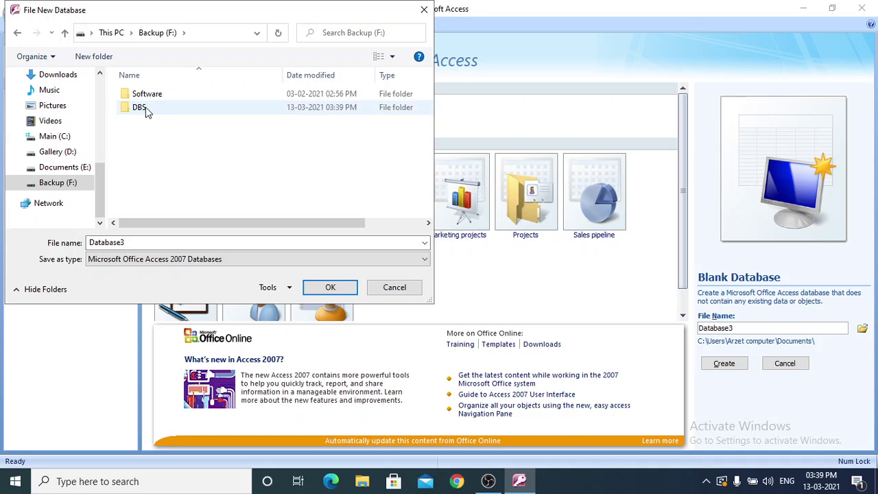
pyautogui.doubleClick(140, 108)
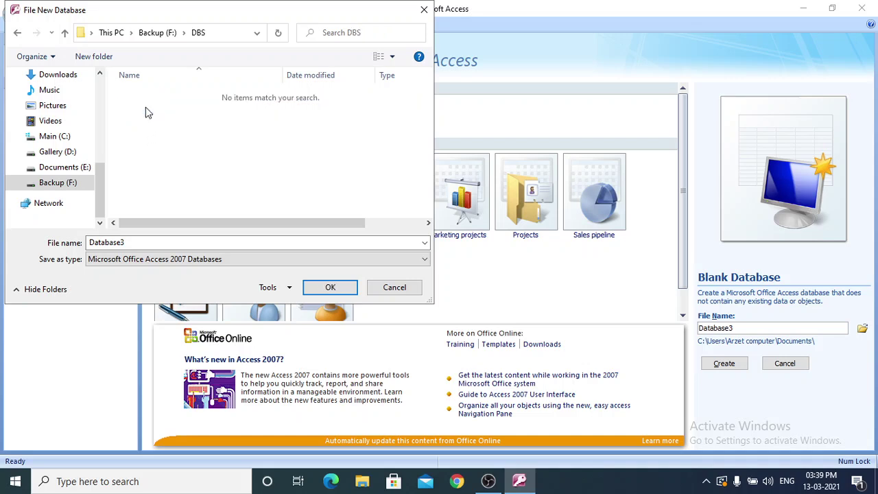
# Replace the file name Database3 with studDBS and confirm the location.
pyautogui.click(141, 240)
pyautogui.doubleClick(136, 240)
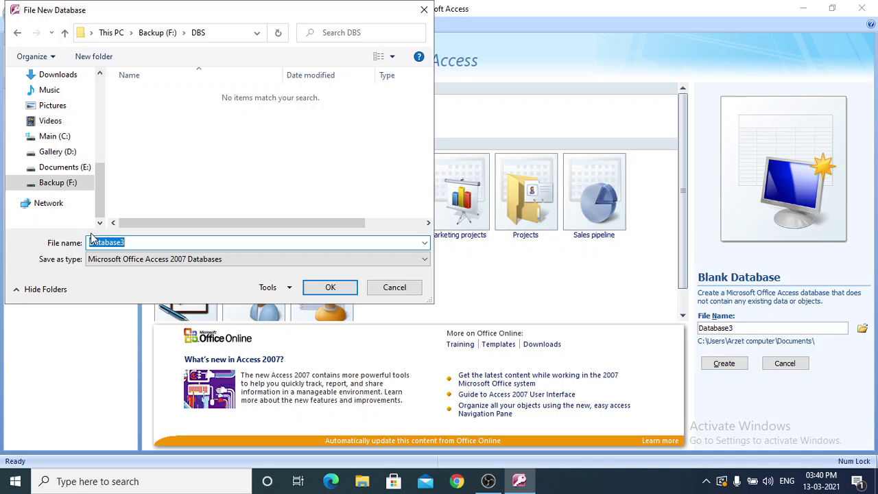
pyautogui.write('studDBS')
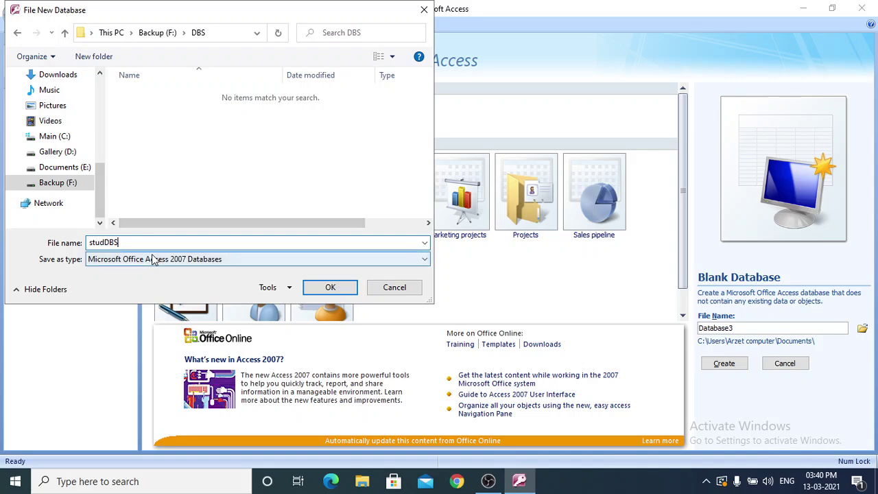
pyautogui.click(317, 286)
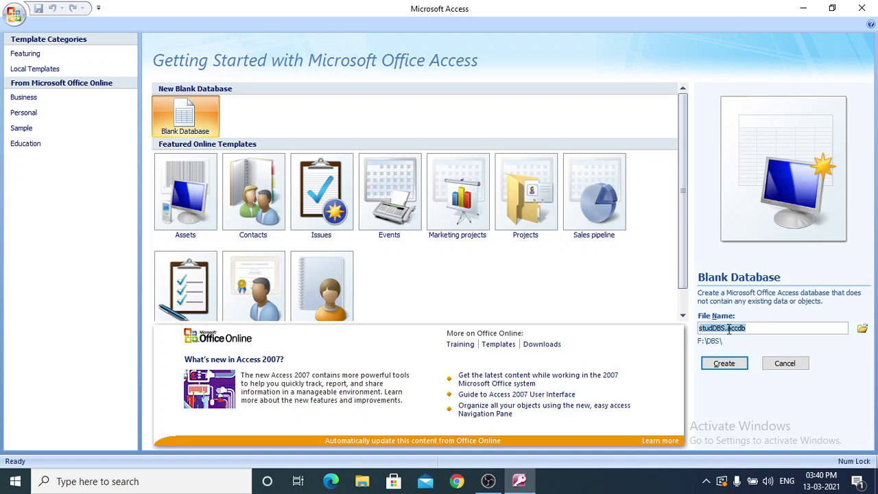
# Check the studDBS.accdb file name and create the database.
pyautogui.click(729, 328)
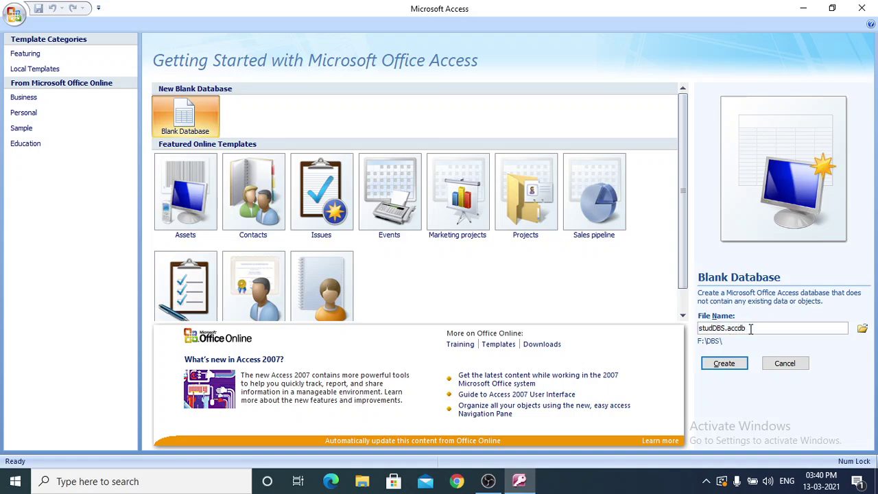
pyautogui.moveTo(750, 328); pyautogui.dragTo(728, 329)
pyautogui.click(762, 328)
pyautogui.moveTo(725, 328); pyautogui.dragTo(727, 328)
pyautogui.click(755, 328)
pyautogui.click(725, 364)
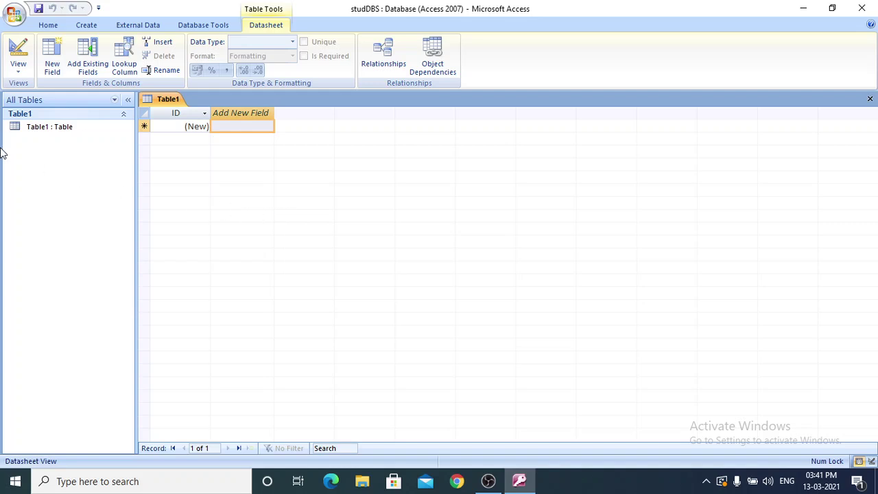
# Switch Table1 to Design view, entering student as the table name to save.
pyautogui.click(57, 137)
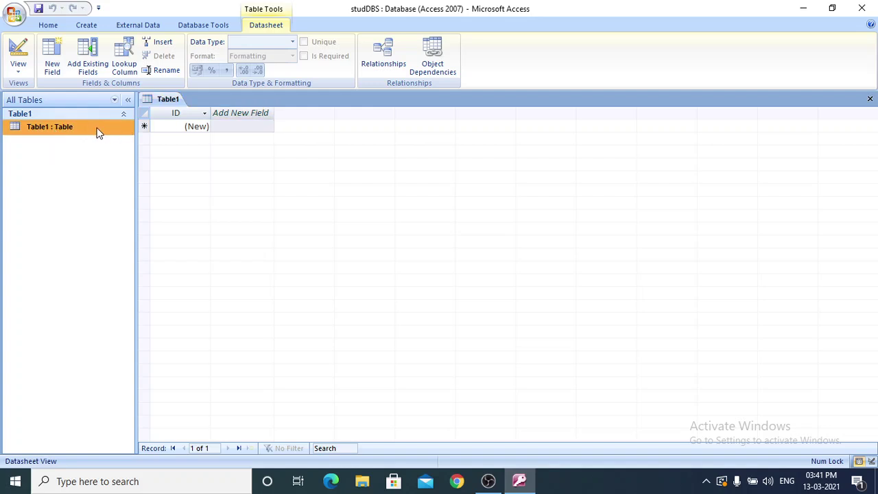
pyautogui.click(21, 72)
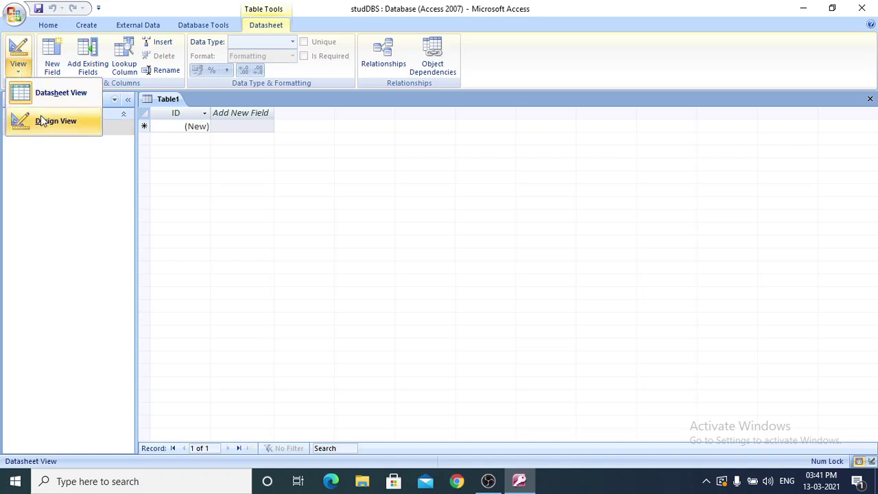
pyautogui.click(82, 182)
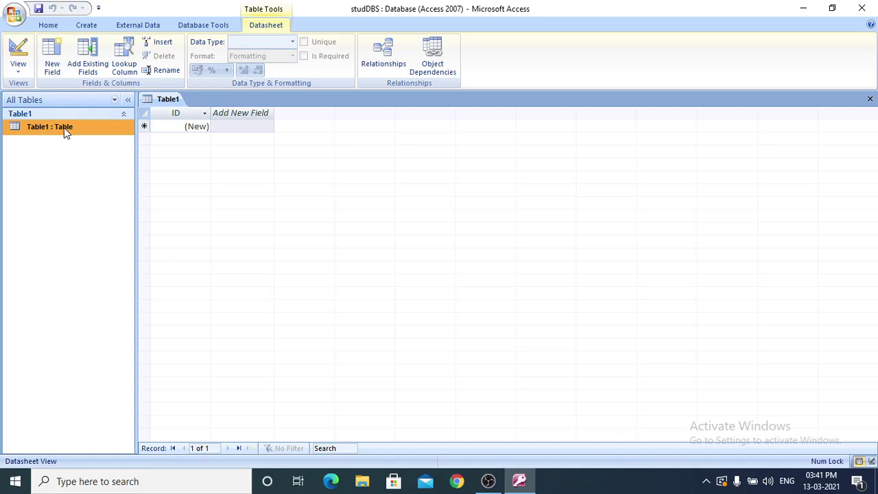
pyautogui.rightClick(66, 131)
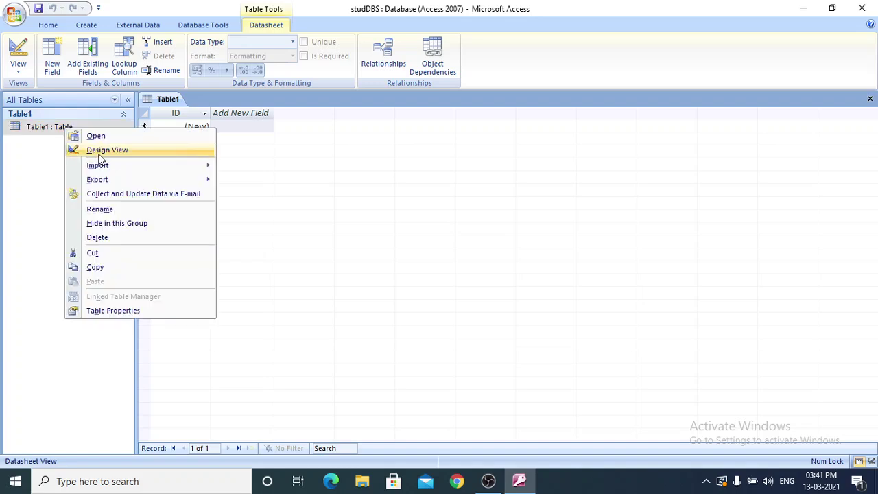
pyautogui.click(99, 153)
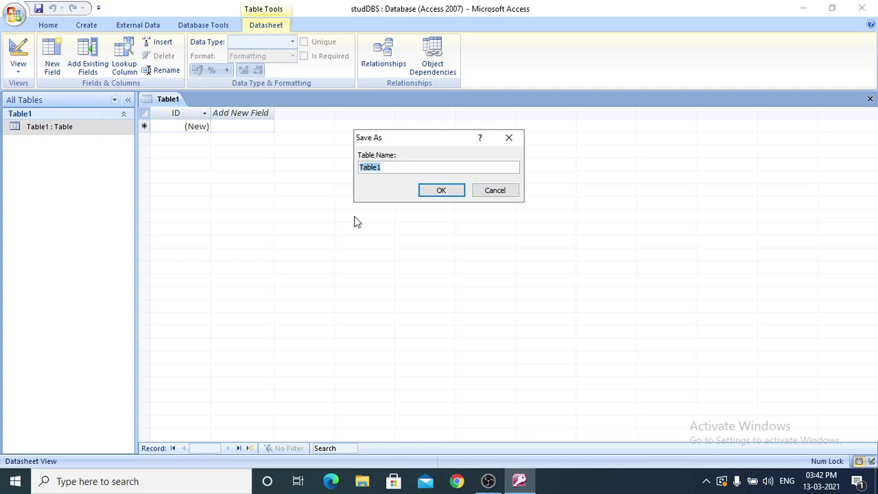
pyautogui.write('student')
# Save the table as student and add a second field named Name.
pyautogui.click(453, 190)
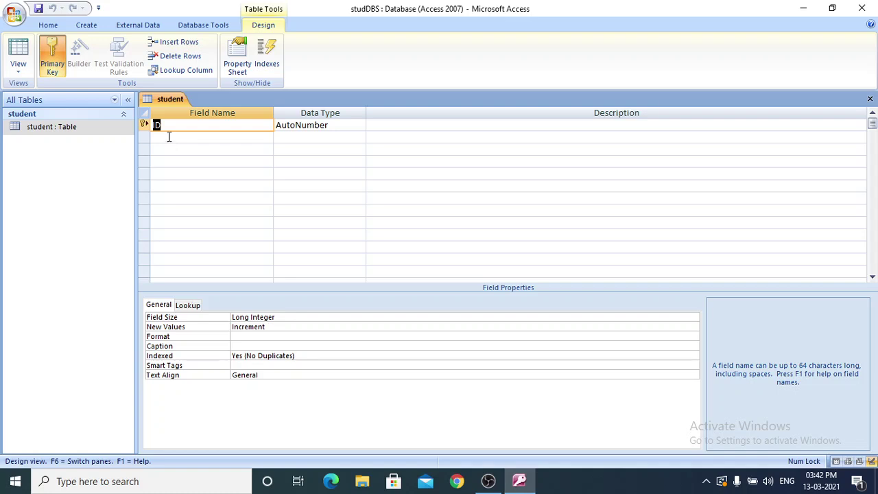
pyautogui.click(169, 137)
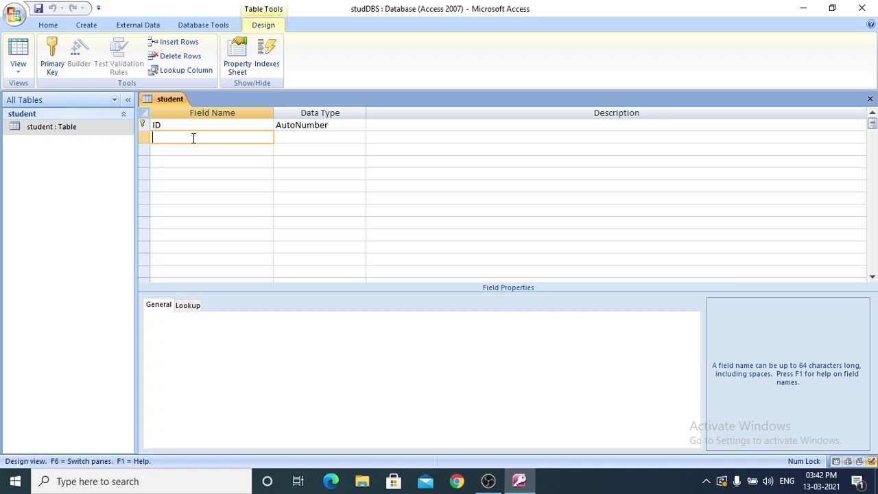
pyautogui.write('Name')
# Keep the Name field despite the reserved-word warning and leave its type as Text.
pyautogui.click(316, 136)
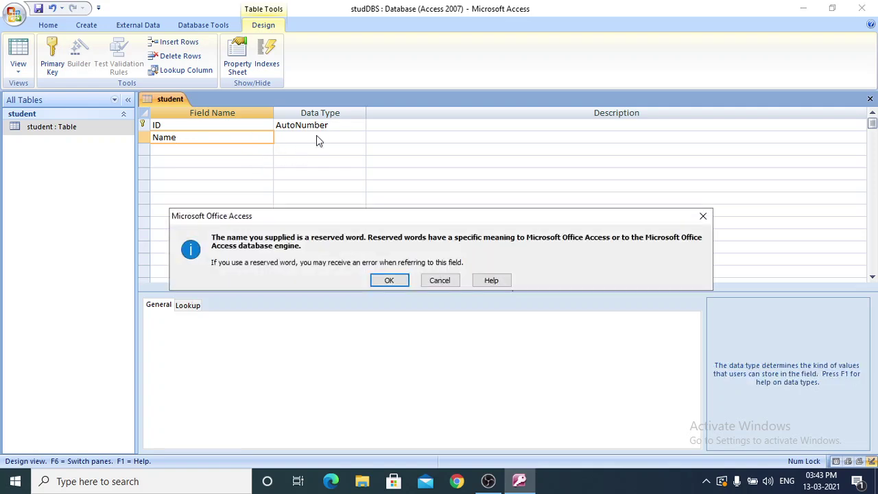
pyautogui.click(390, 280)
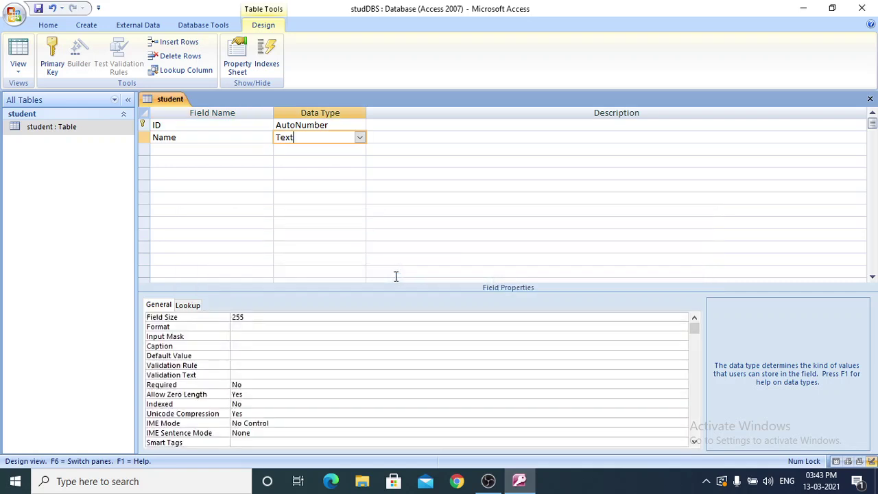
pyautogui.click(251, 134)
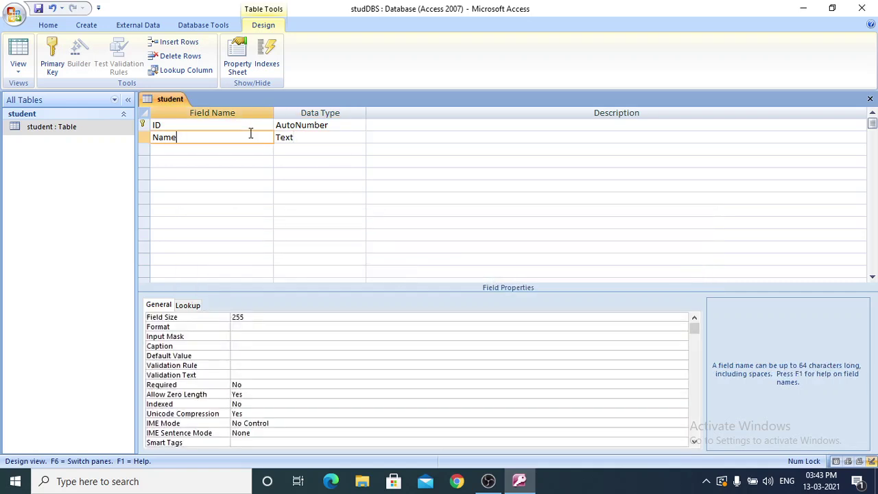
pyautogui.click(314, 137)
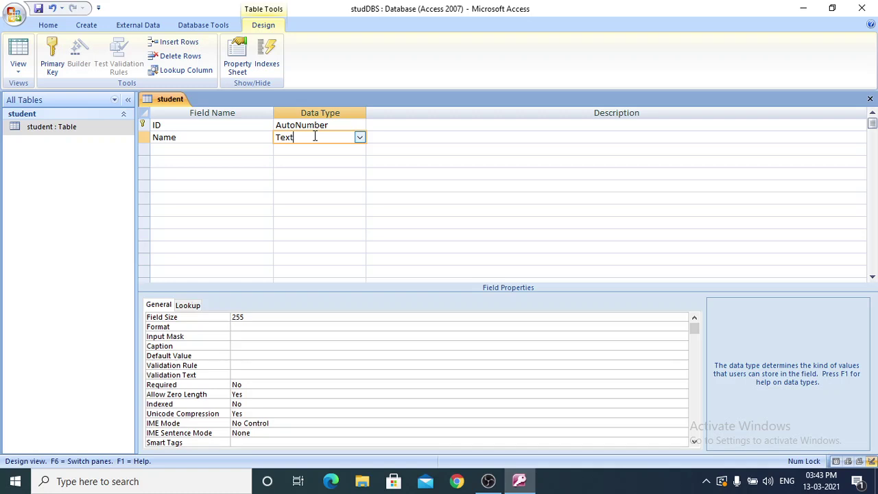
pyautogui.click(360, 139)
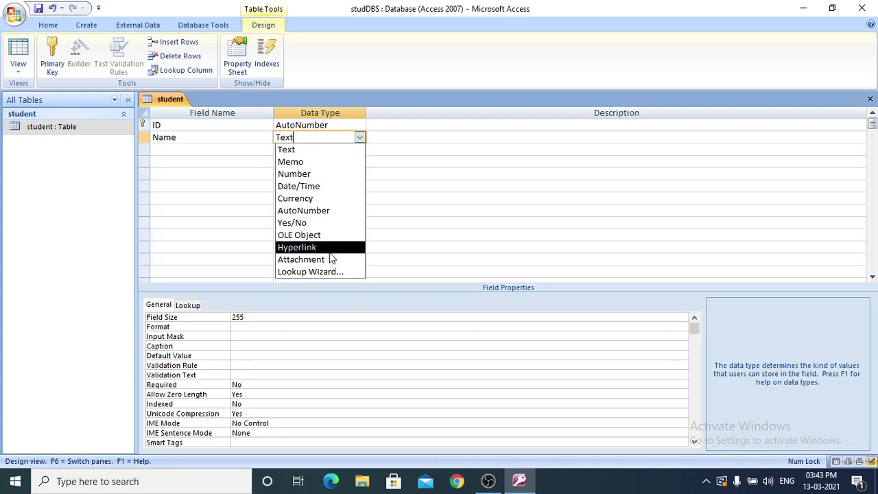
pyautogui.click(359, 137)
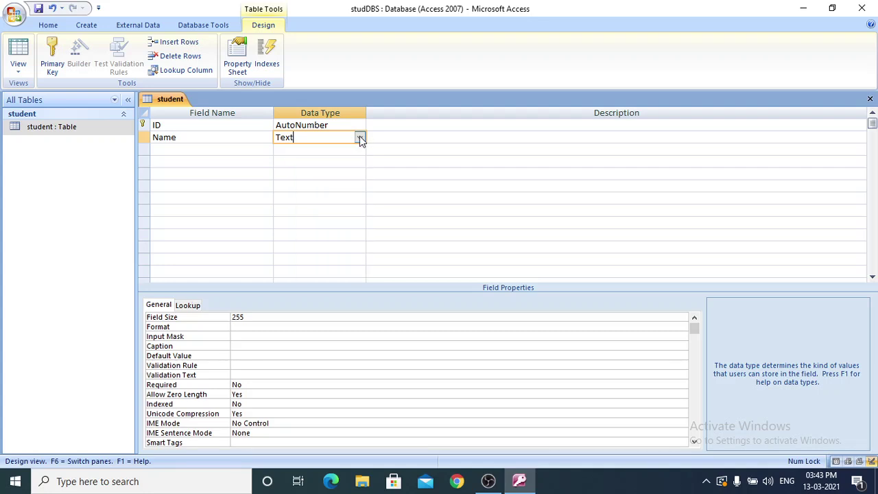
# Add F_Name and M_Name fields, both of type Text.
pyautogui.click(218, 150)
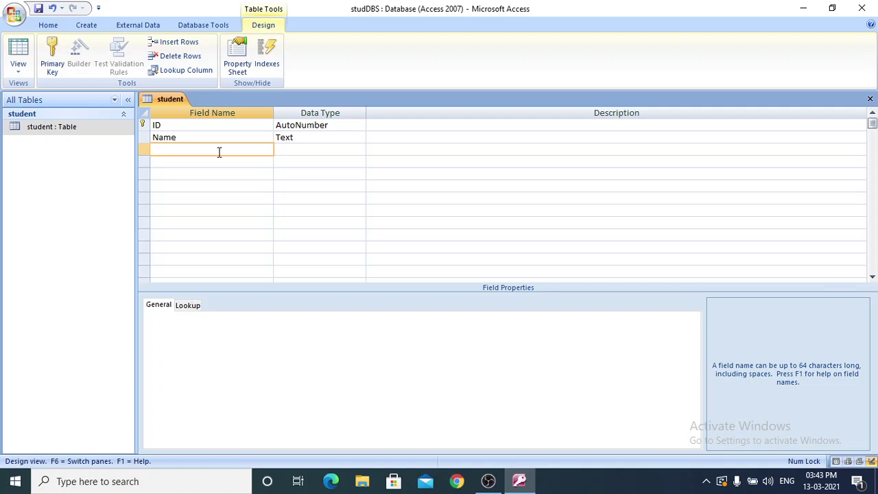
pyautogui.write('F_Name')
pyautogui.click(334, 148)
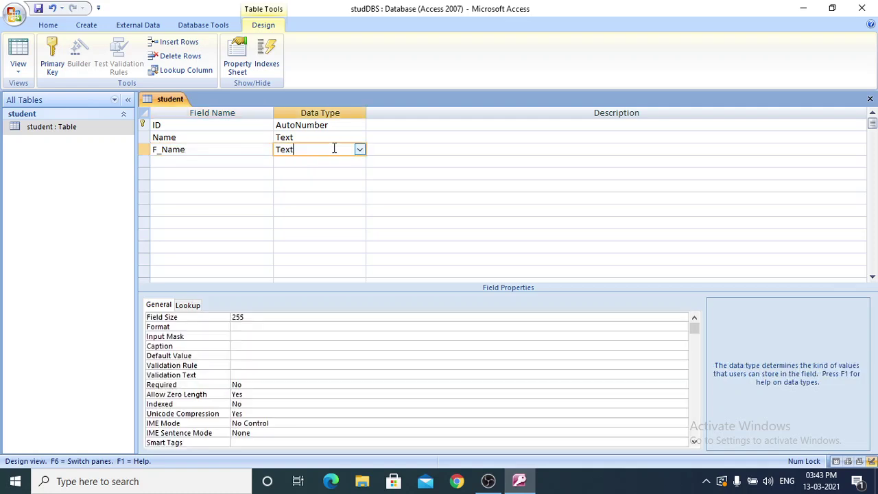
pyautogui.click(209, 162)
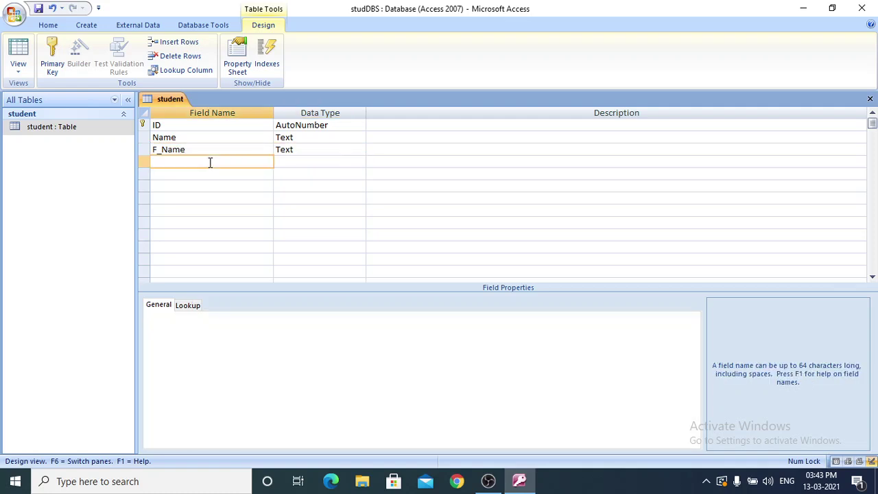
pyautogui.write('M_Name')
pyautogui.click(308, 160)
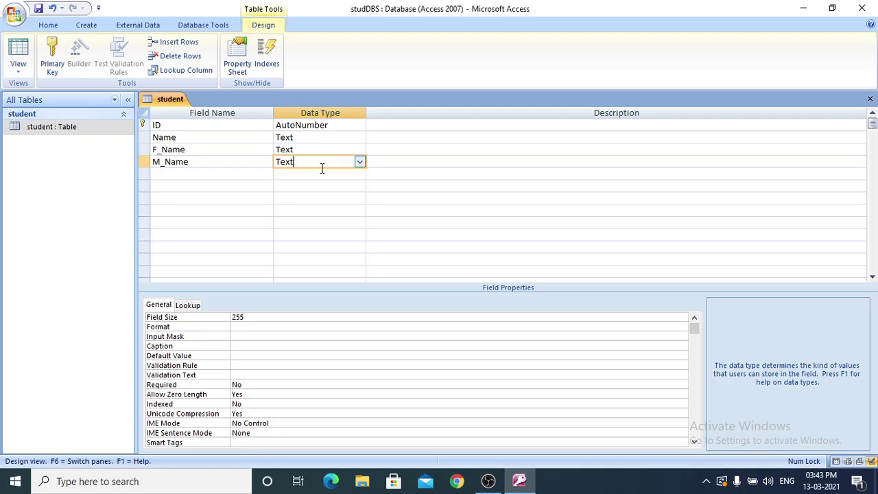
# Add a Ph_No field with the Number data type.
pyautogui.click(223, 171)
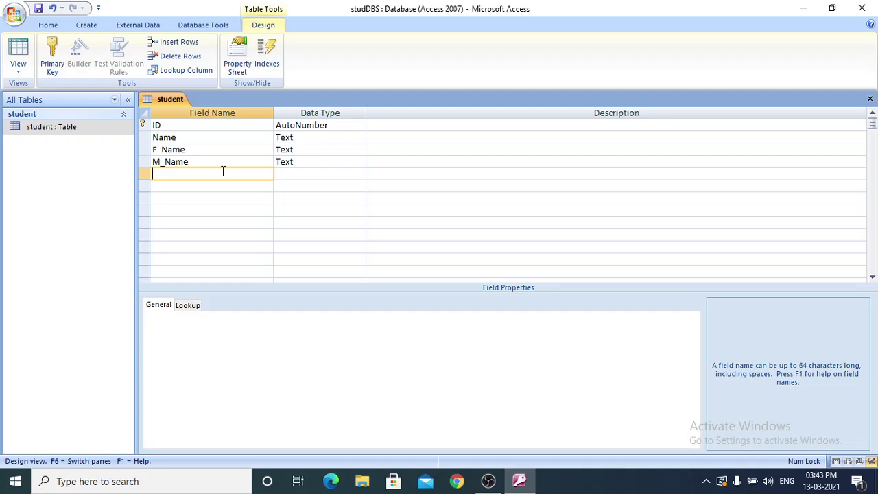
pyautogui.write('Ph_No')
pyautogui.click(331, 174)
pyautogui.click(358, 176)
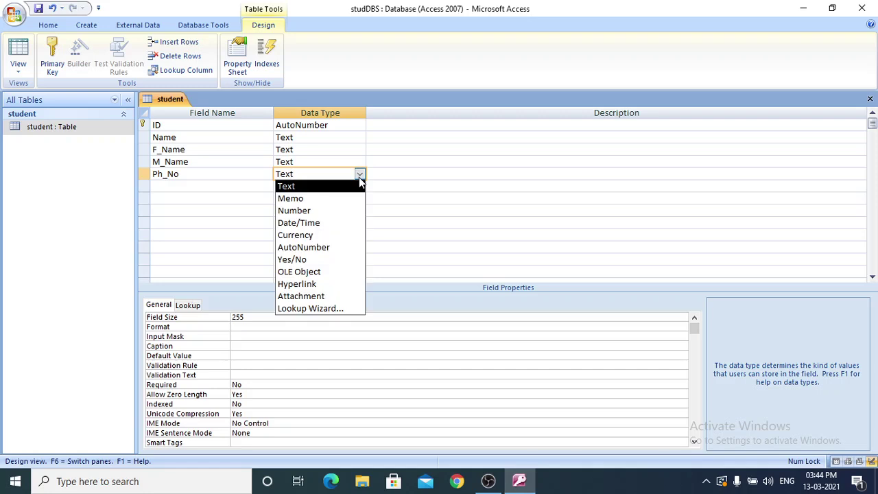
pyautogui.click(331, 210)
# Add an Address field of type Text and select the student table.
pyautogui.click(183, 187)
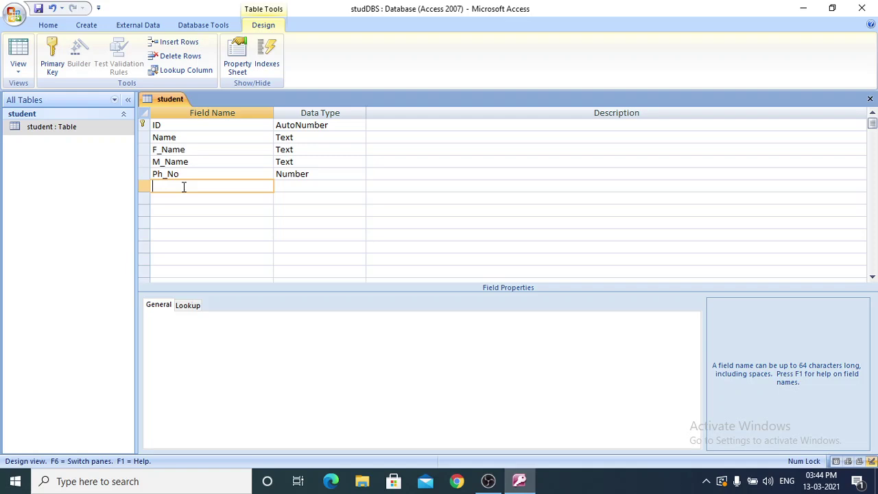
pyautogui.write('Address')
pyautogui.click(354, 185)
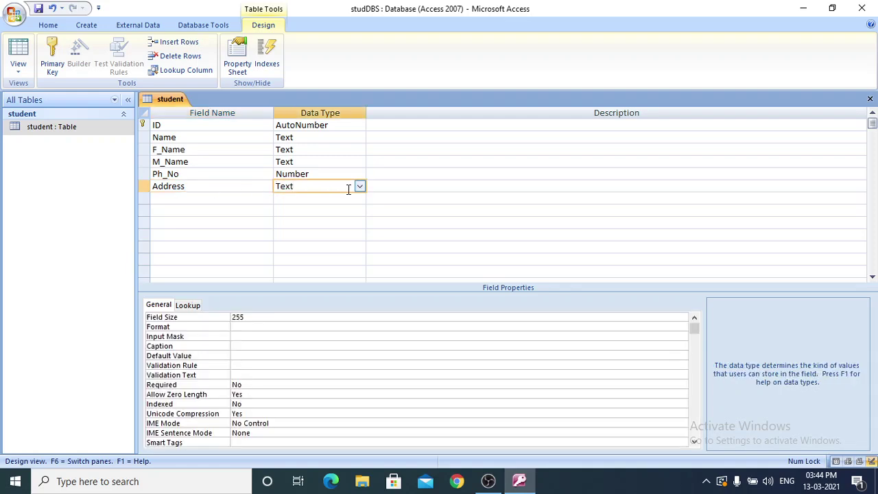
pyautogui.click(359, 186)
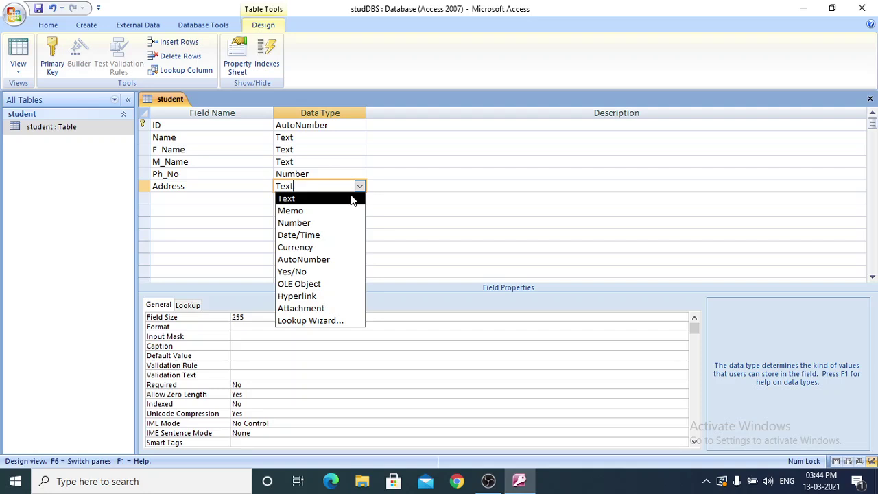
pyautogui.click(351, 199)
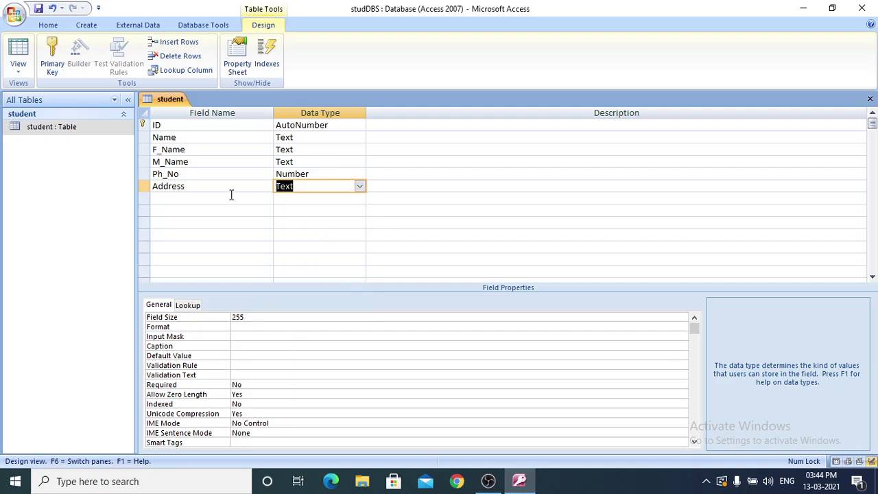
pyautogui.click(208, 197)
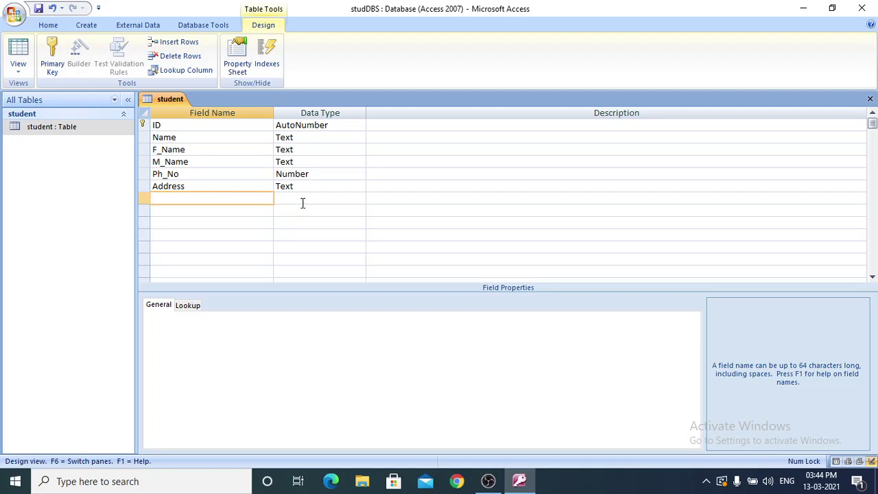
pyautogui.click(75, 130)
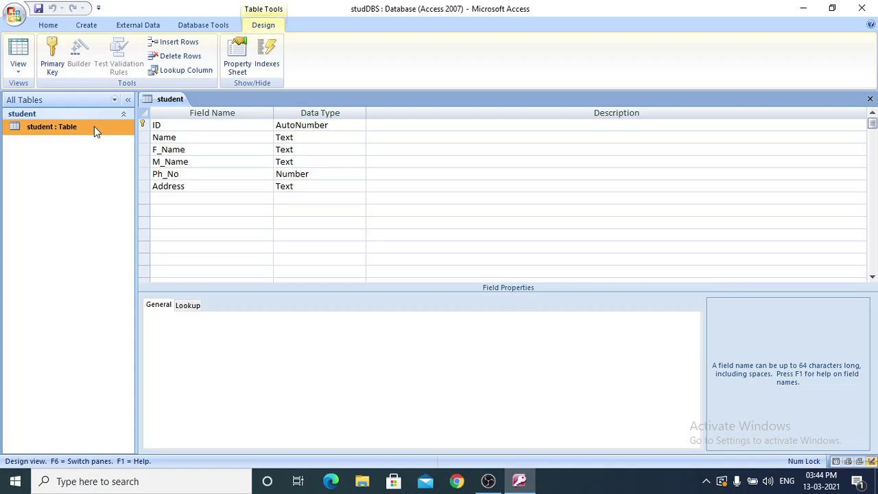
# Save the student table design and select the table in the object list.
pyautogui.click(19, 25)
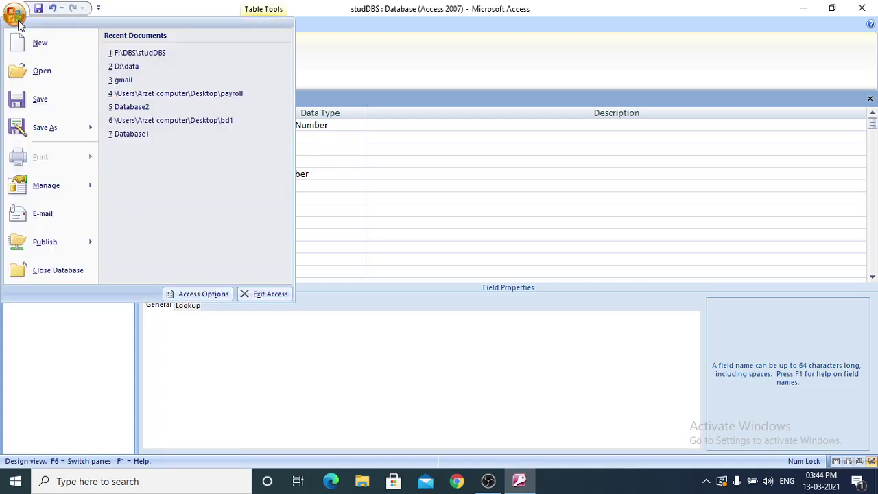
pyautogui.click(49, 99)
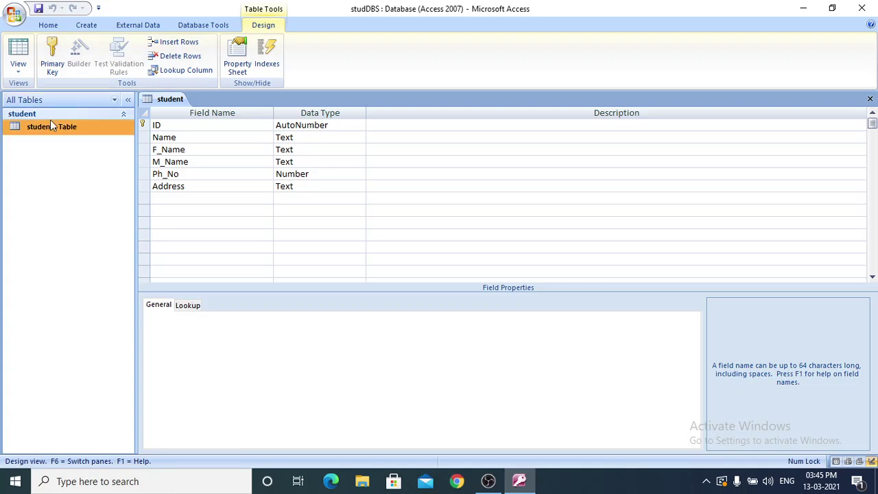
pyautogui.rightClick(56, 136)
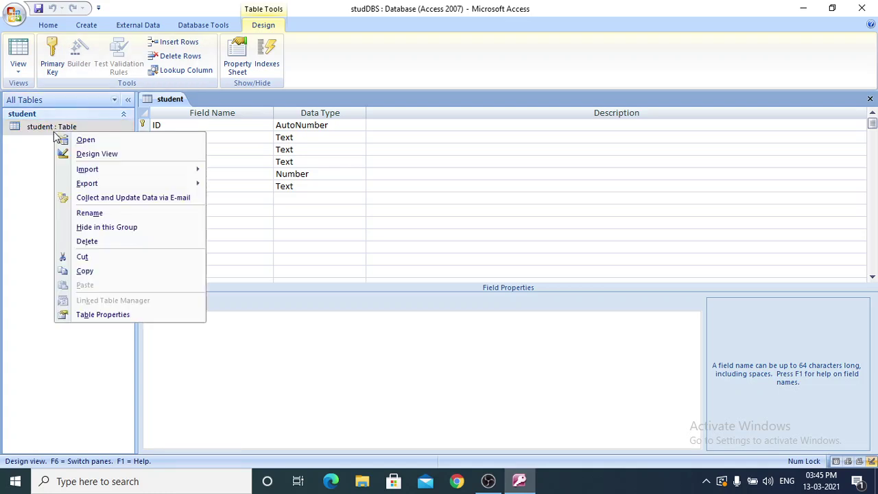
pyautogui.click(42, 154)
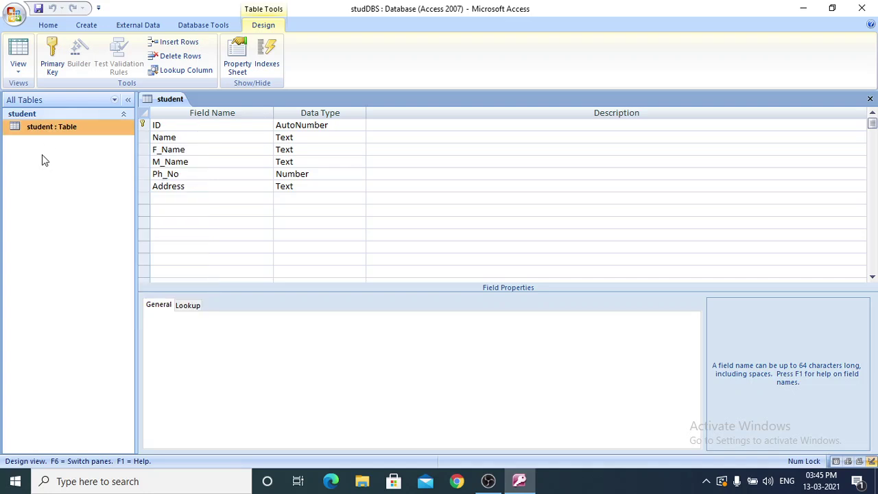
pyautogui.click(55, 136)
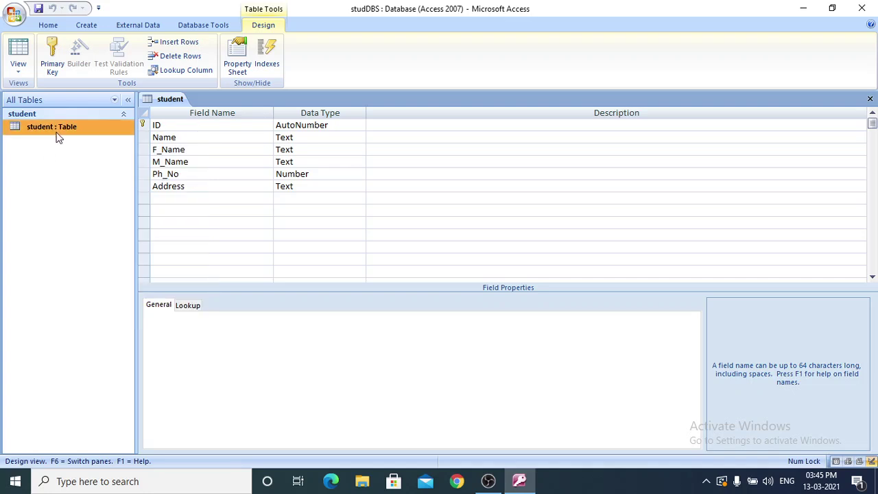
pyautogui.click(87, 26)
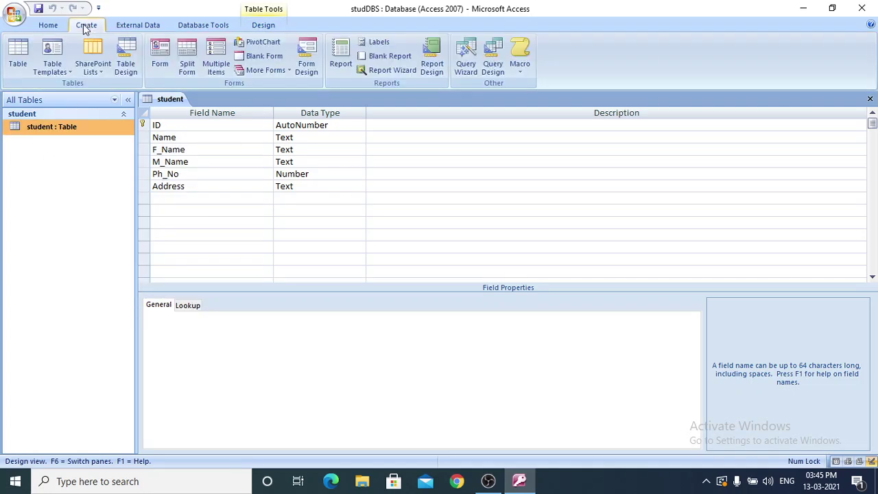
# Create a new table and save it as Faculty when switching to Design view.
pyautogui.click(18, 55)
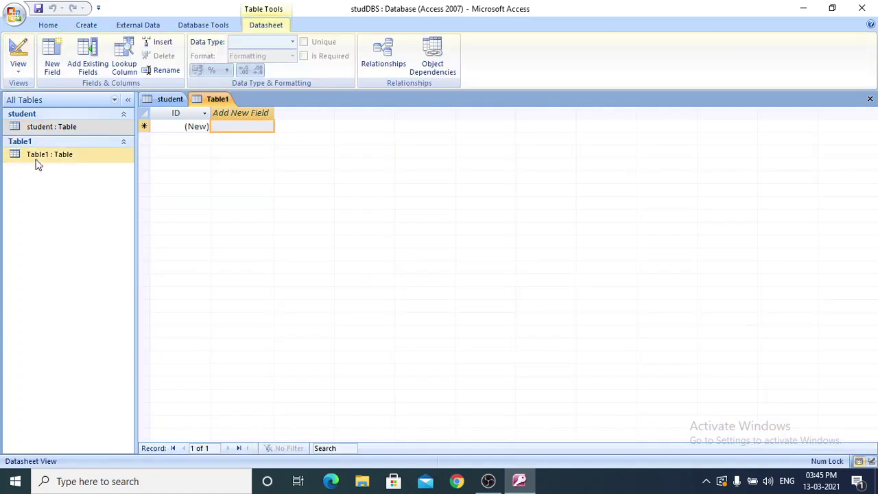
pyautogui.click(41, 159)
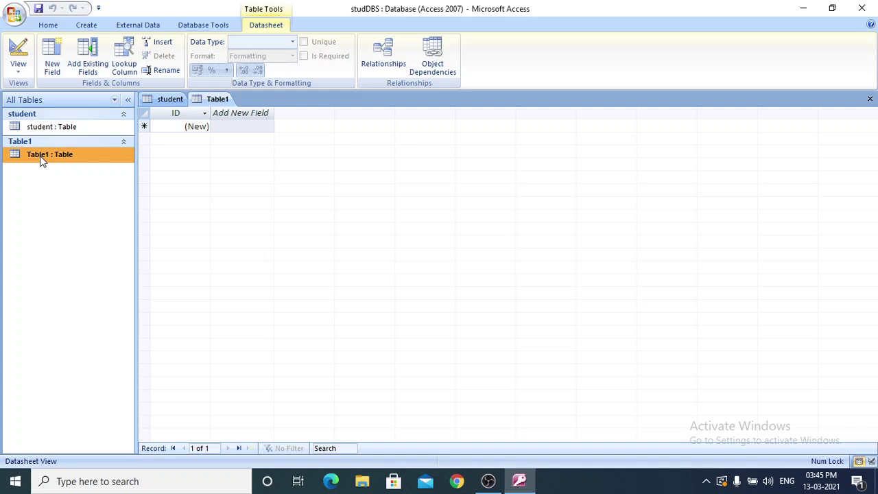
pyautogui.rightClick(41, 159)
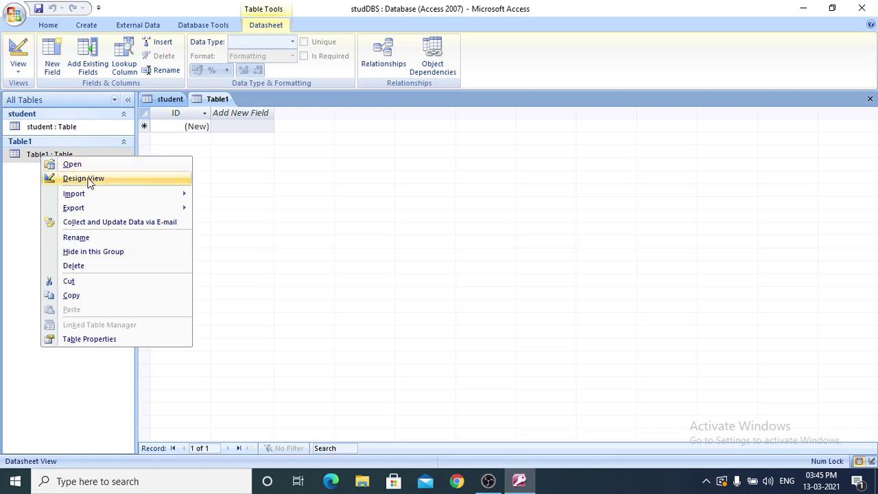
pyautogui.click(88, 180)
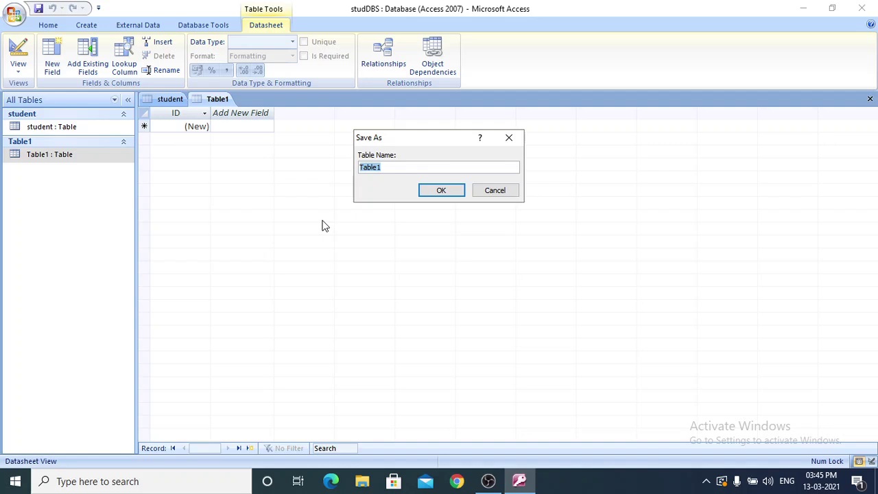
pyautogui.write('Faculty')
pyautogui.click(441, 190)
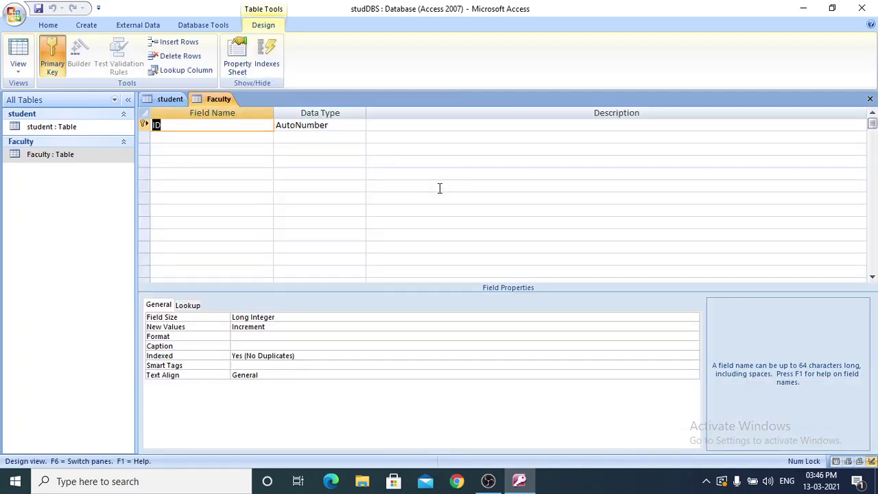
# Add a Text field named Name below ID in Faculty, accepting the reserved-word warning.
pyautogui.click(199, 139)
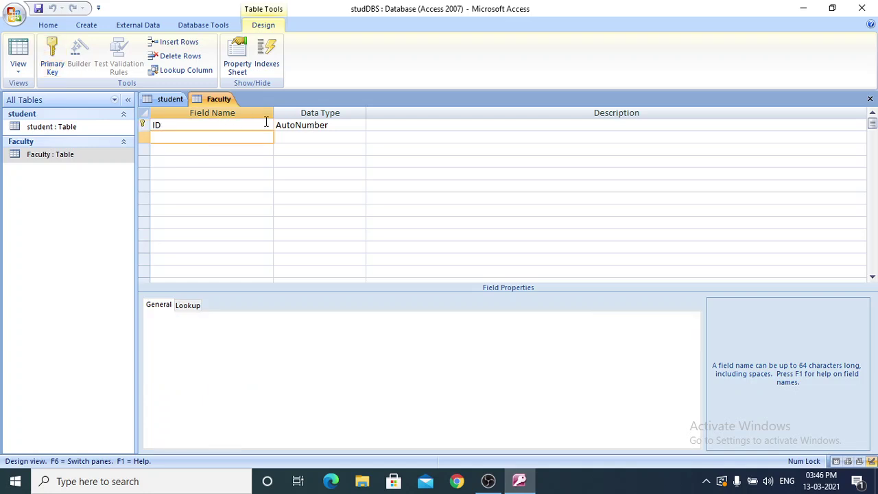
pyautogui.click(333, 125)
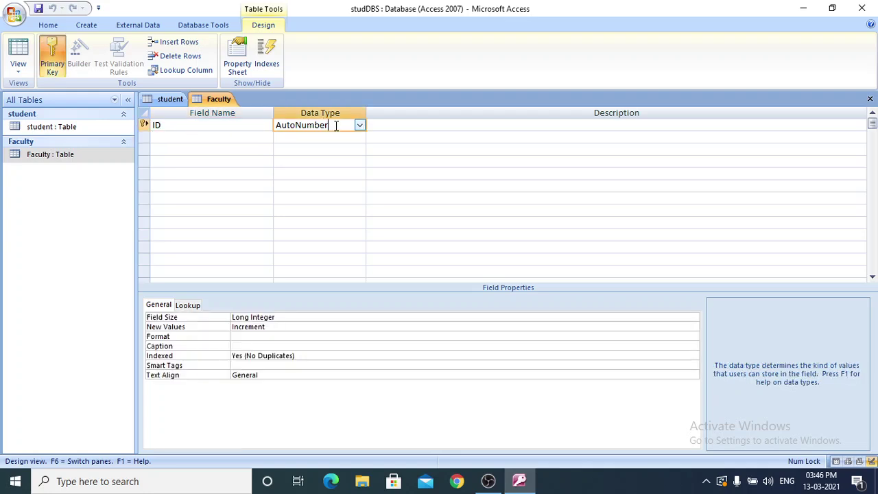
pyautogui.click(183, 139)
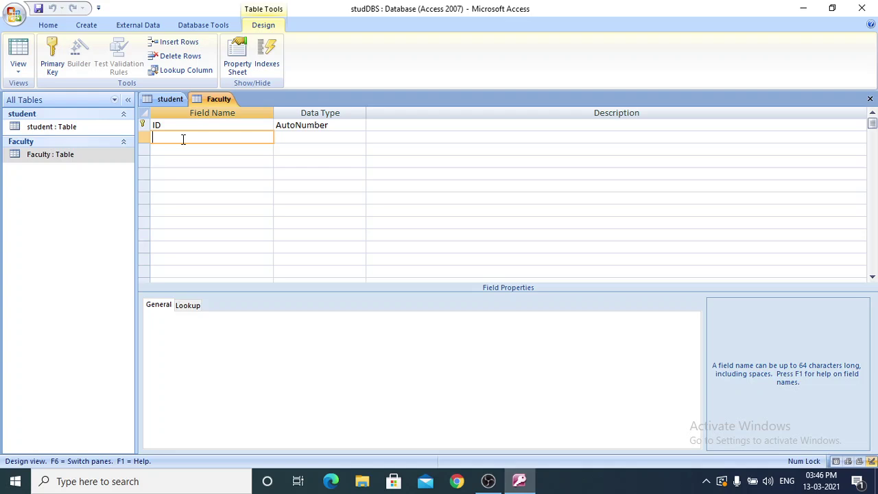
pyautogui.write('Name')
pyautogui.click(361, 137)
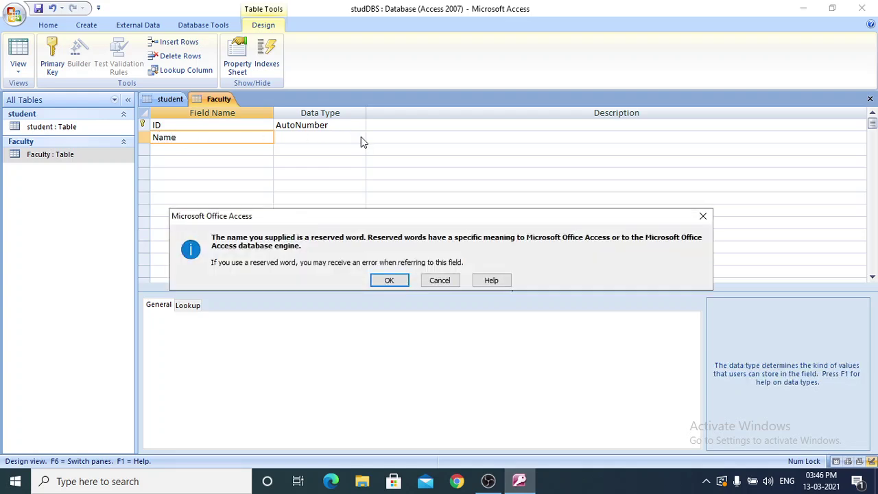
pyautogui.click(391, 280)
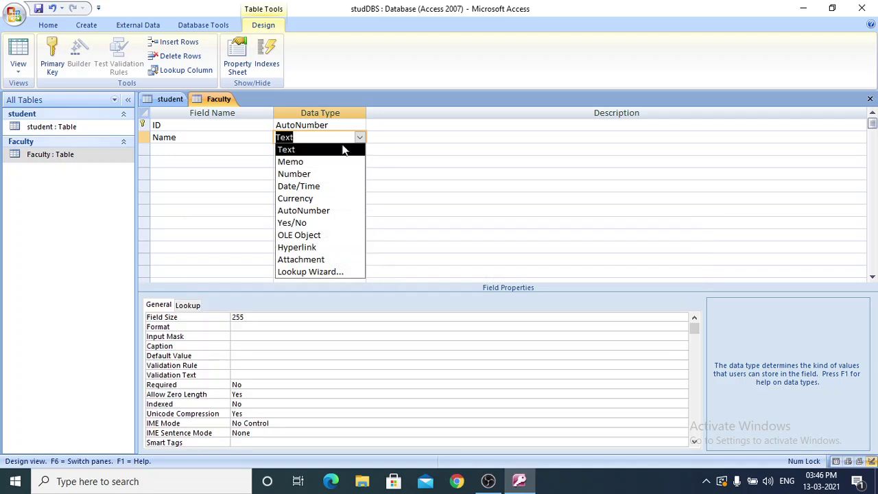
pyautogui.click(334, 150)
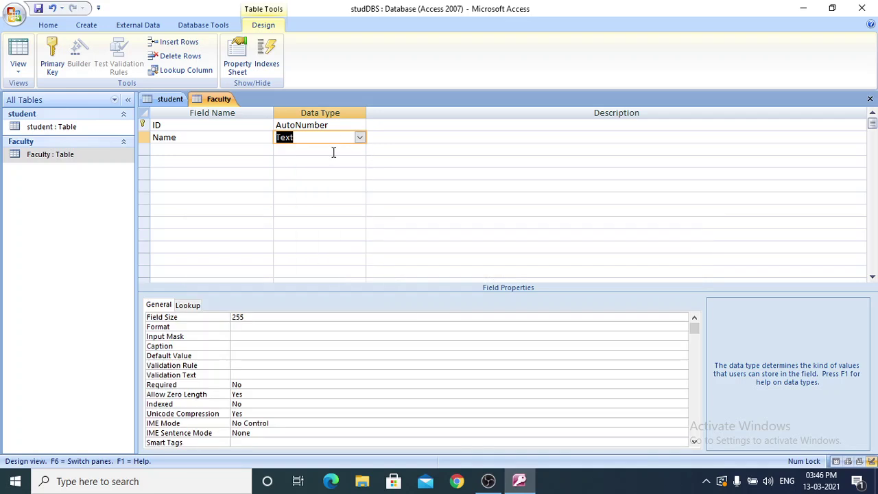
pyautogui.click(183, 148)
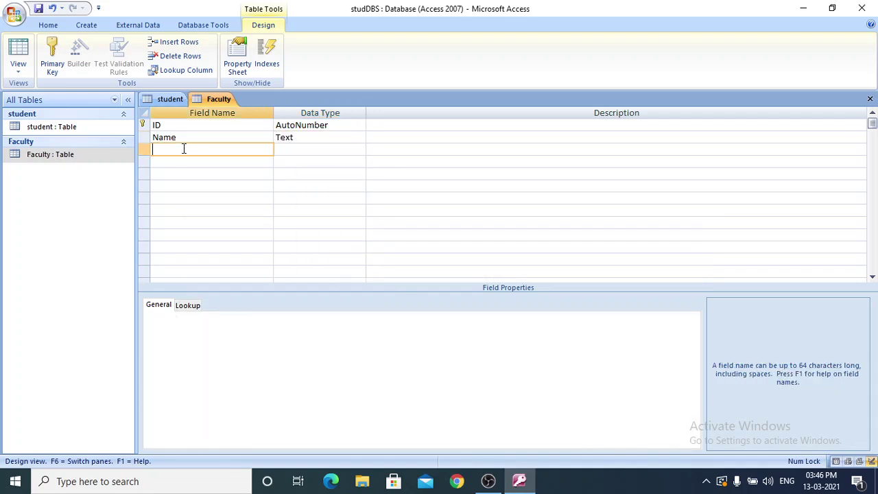
# Add Address, Subject and Sex as Text fields after Name in the Faculty table design.
pyautogui.write('Address')
pyautogui.click(337, 151)
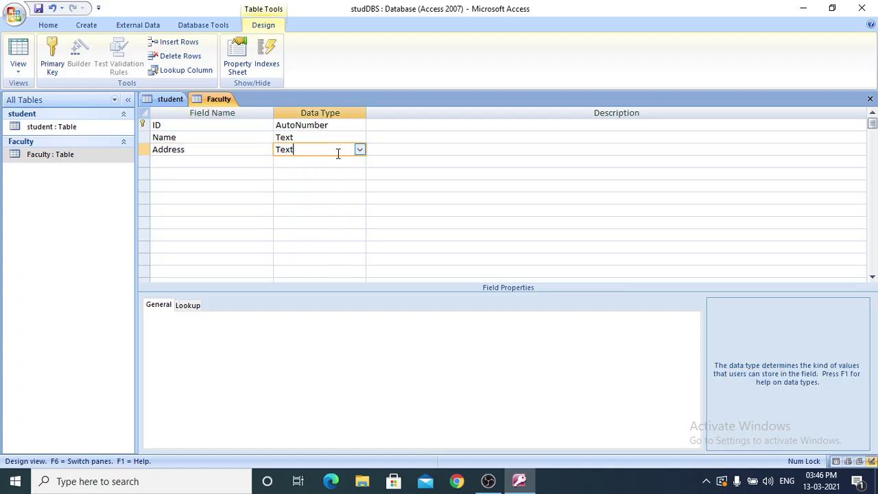
pyautogui.click(185, 160)
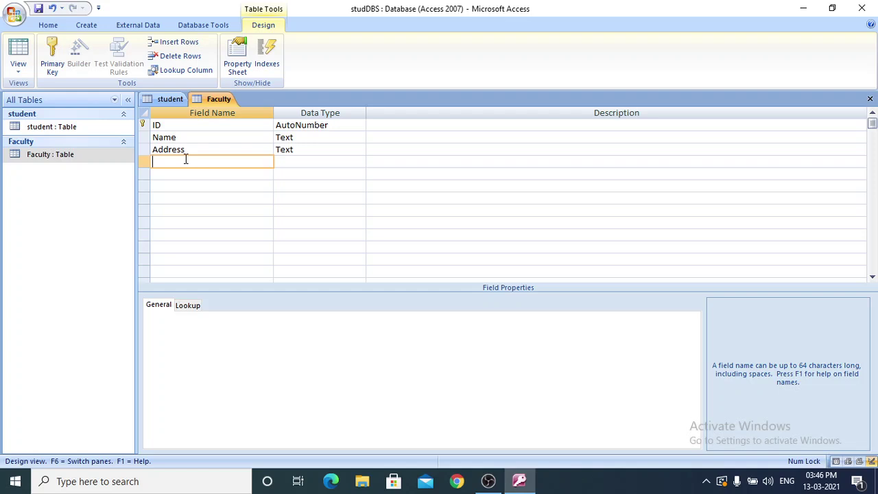
pyautogui.write('Subject')
pyautogui.click(314, 159)
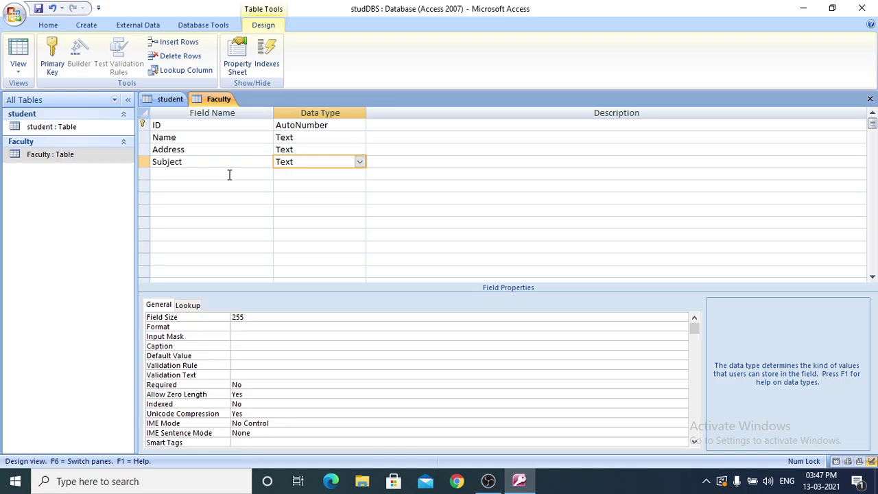
pyautogui.click(230, 175)
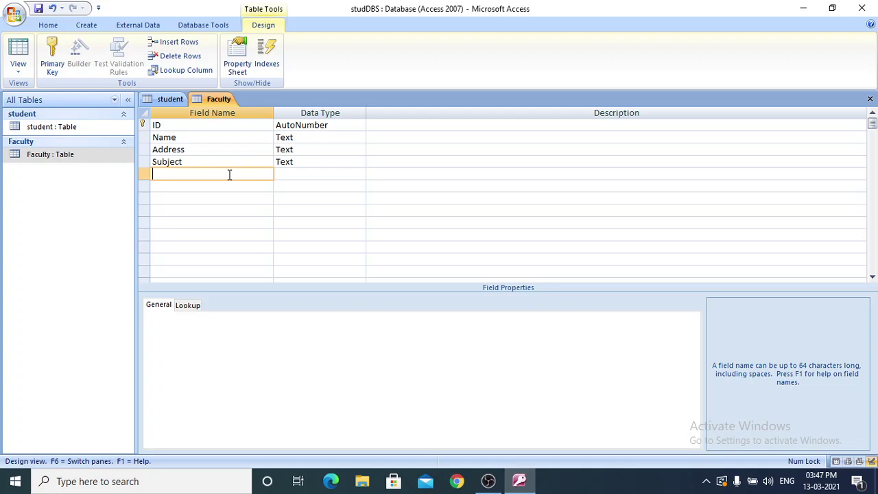
pyautogui.write('Sex')
pyautogui.click(325, 174)
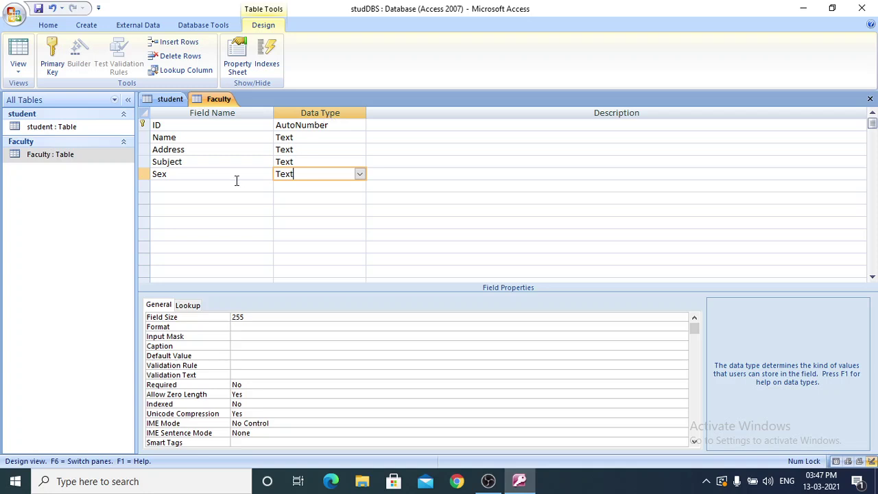
pyautogui.click(210, 187)
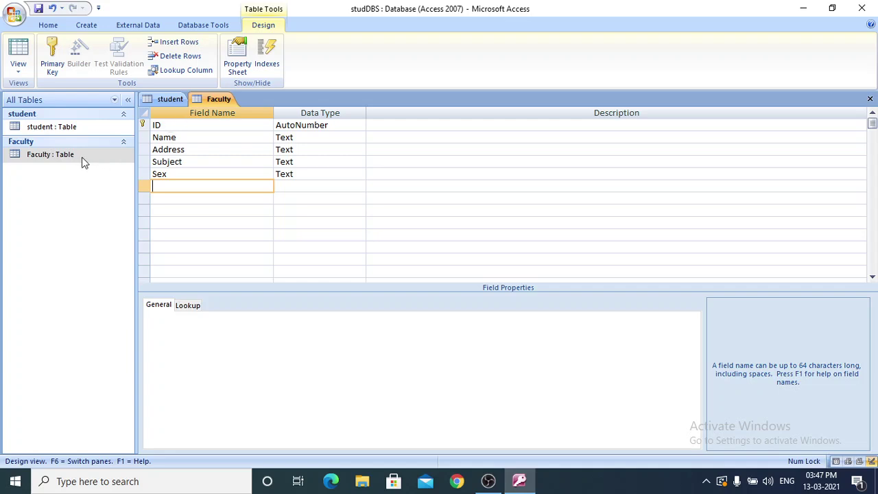
# Save the Faculty table design and exit Access.
pyautogui.click(14, 13)
pyautogui.click(52, 98)
pyautogui.click(862, 8)
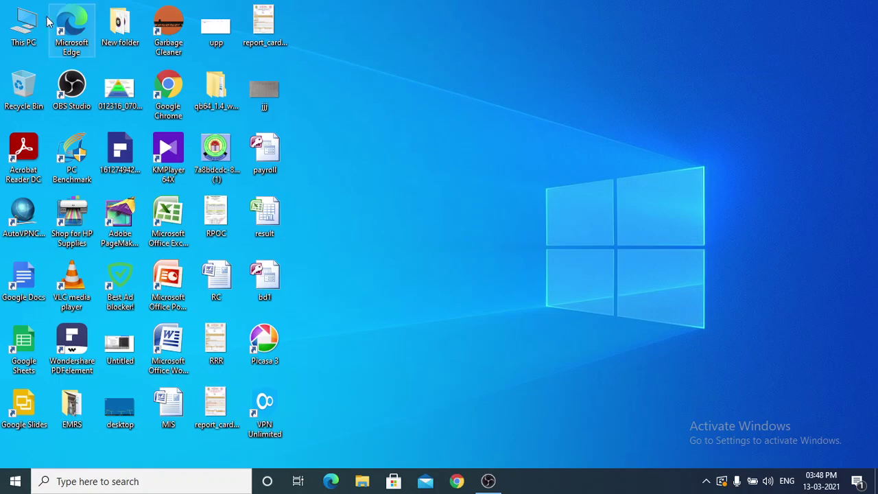
# Reopen studDBS from the DBS folder on Backup (F:) through This PC.
pyautogui.doubleClick(24, 22)
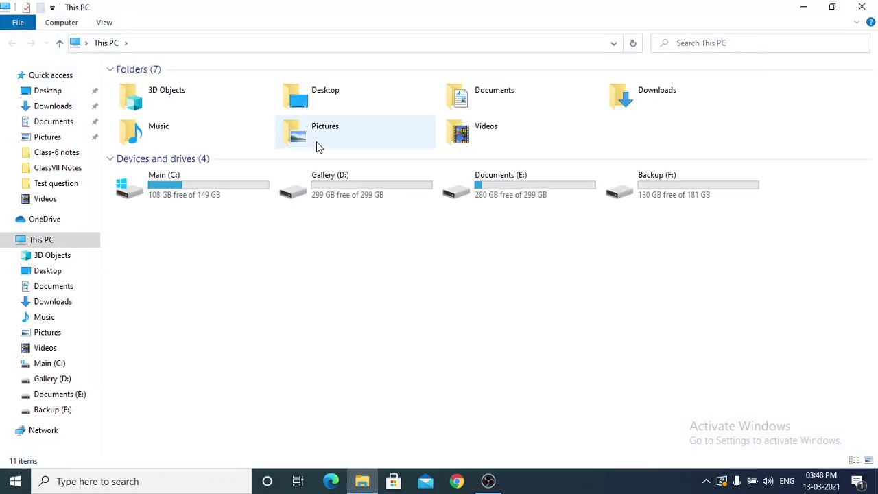
pyautogui.doubleClick(667, 193)
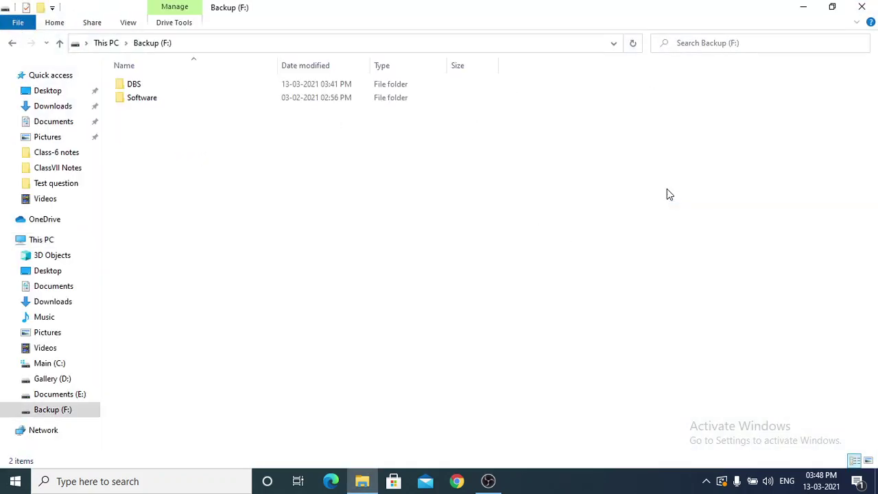
pyautogui.doubleClick(151, 88)
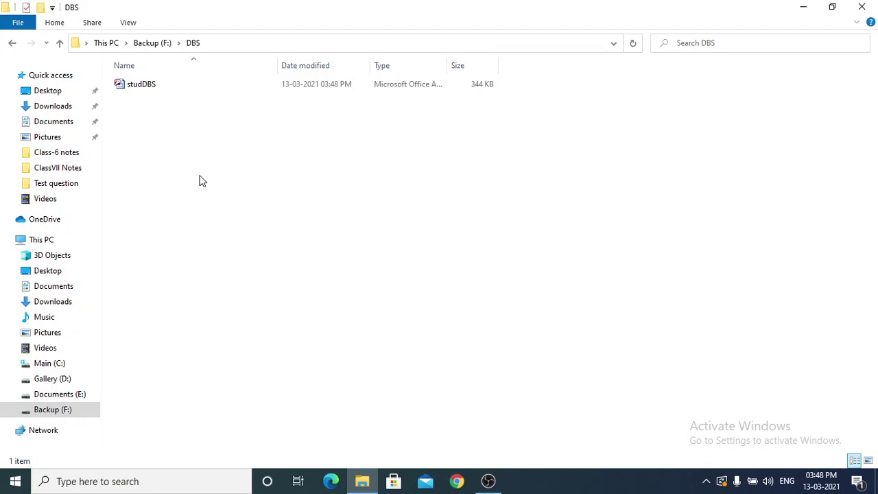
pyautogui.click(156, 86)
pyautogui.doubleClick(156, 85)
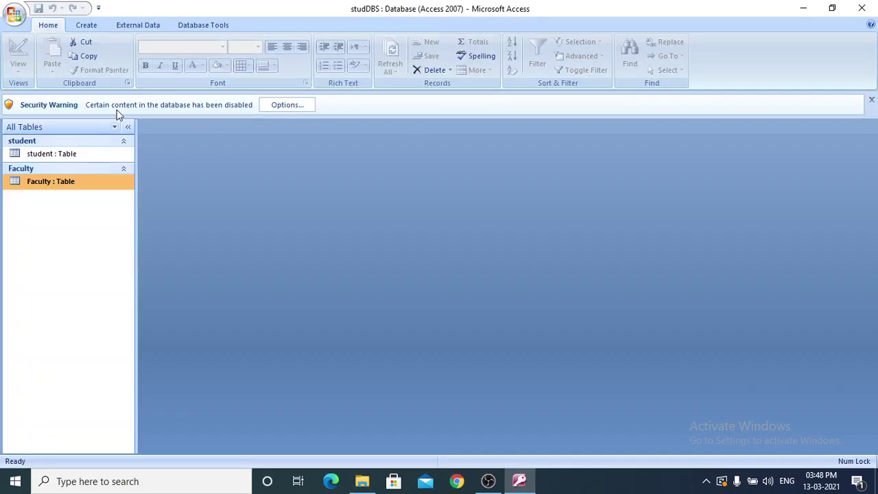
# Open the student table's datasheet and place the cursor in the first record's Name cell.
pyautogui.click(70, 153)
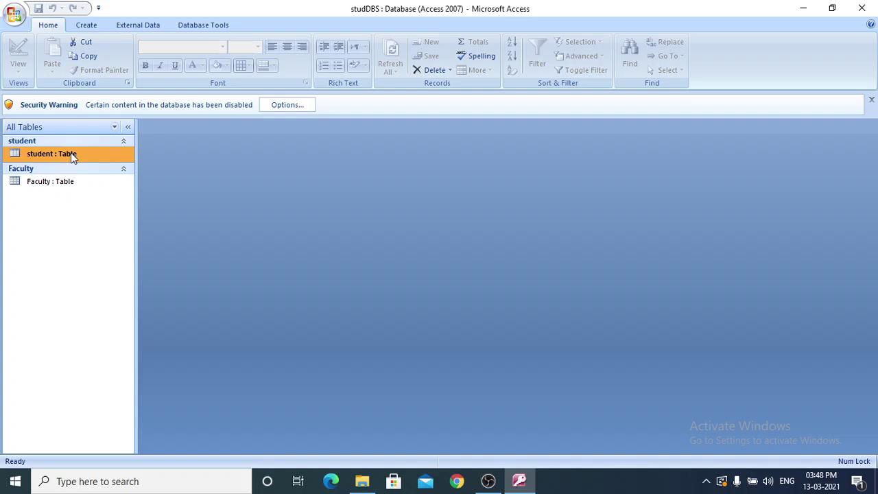
pyautogui.doubleClick(71, 154)
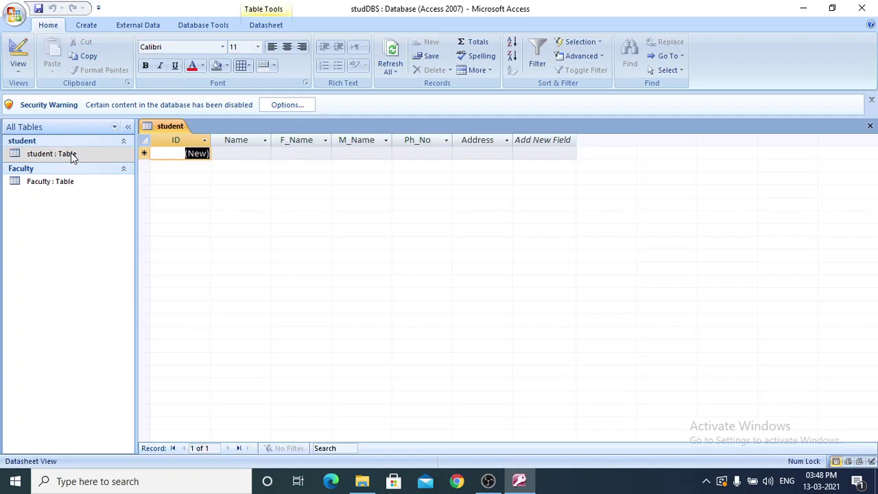
pyautogui.click(244, 151)
pyautogui.click(295, 152)
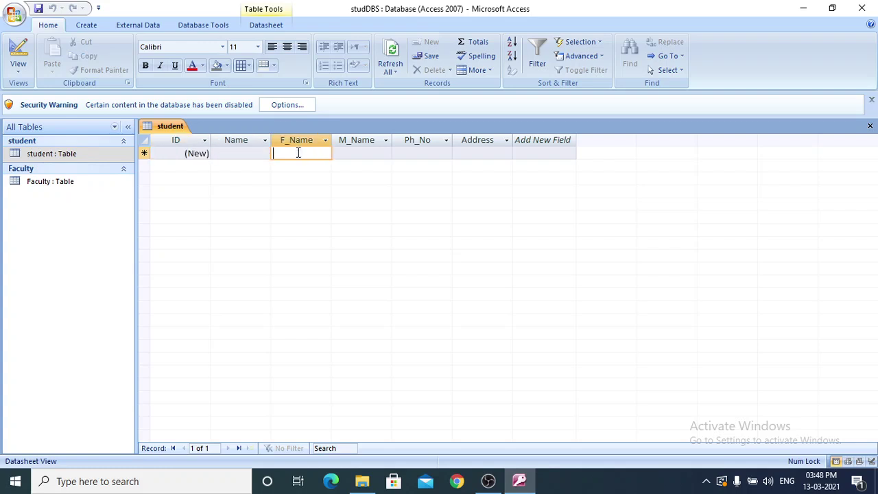
pyautogui.click(375, 156)
pyautogui.click(418, 158)
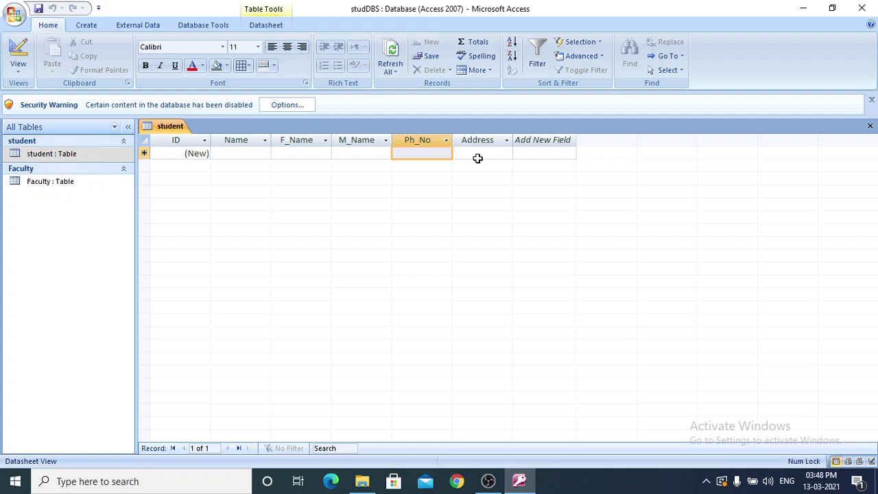
pyautogui.click(477, 158)
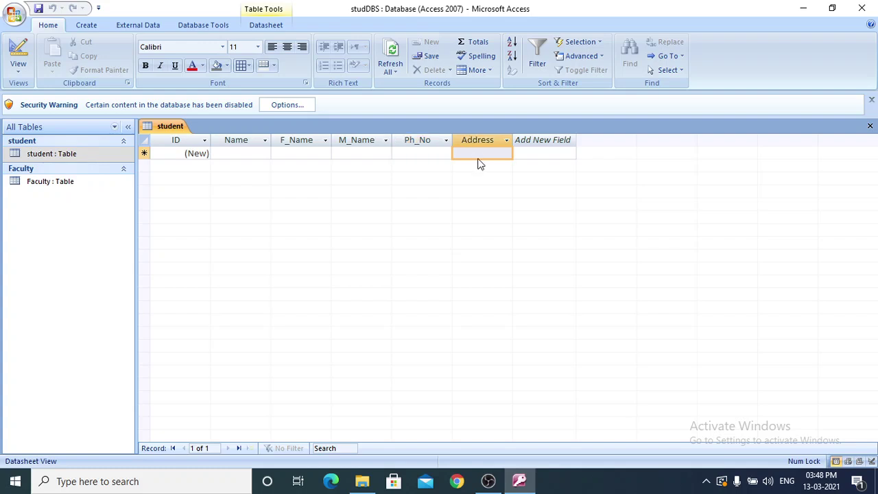
pyautogui.click(228, 154)
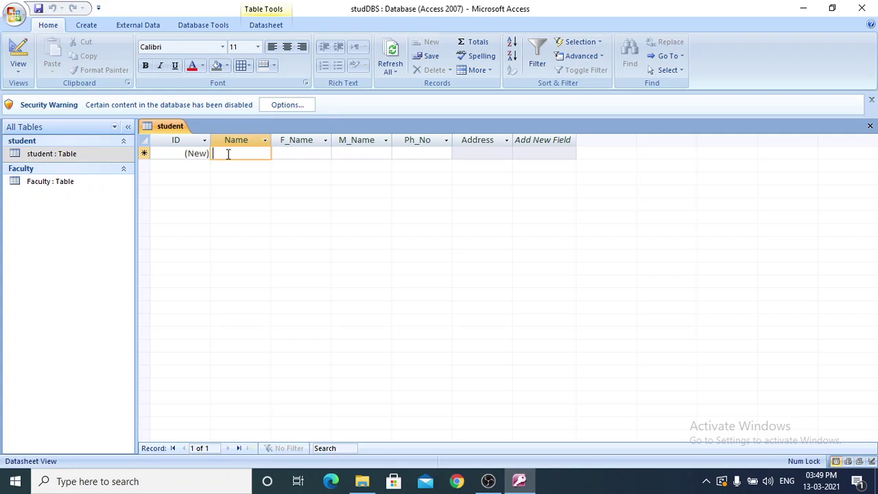
pyautogui.click(316, 157)
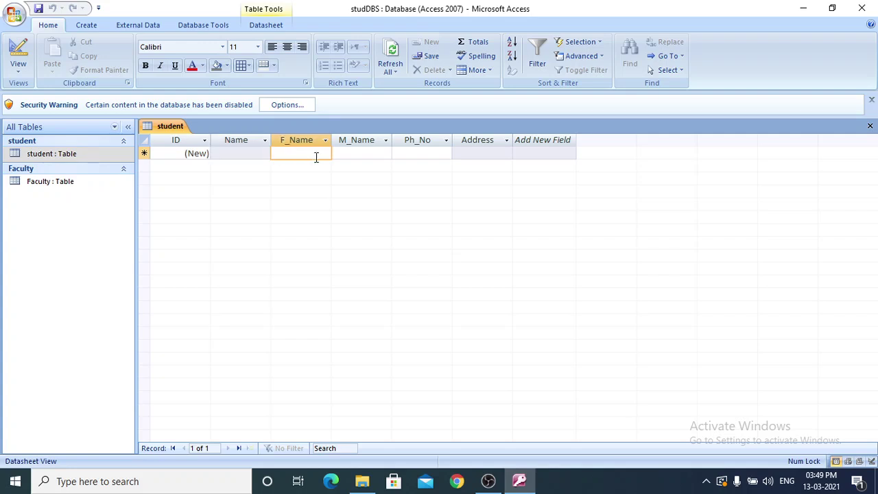
pyautogui.click(243, 155)
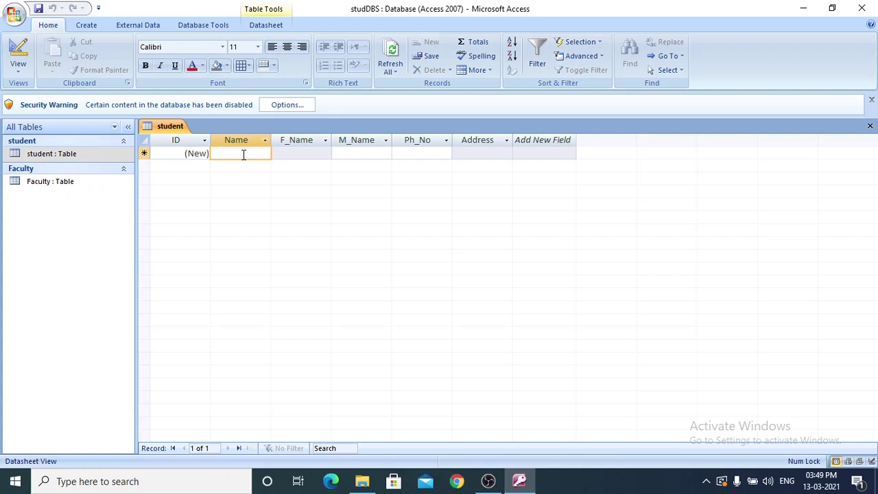
# Enter the first student's Name and F_Name, correcting the typos.
pyautogui.write('Bill')
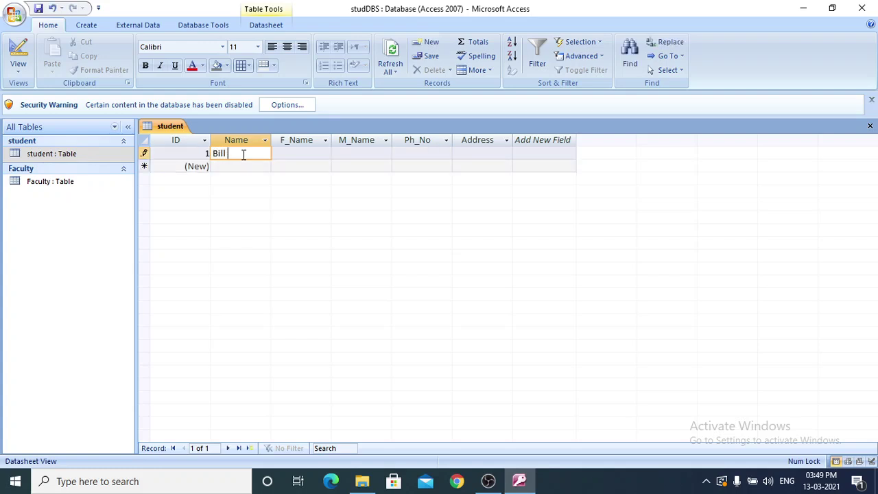
pyautogui.write(' Clinton')
pyautogui.click(315, 153)
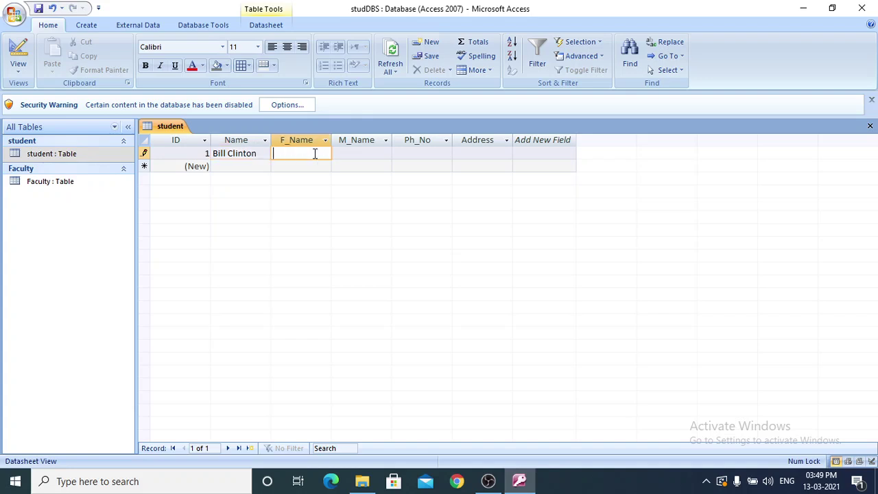
# Enter the mother's name in M_Name, fix its spelling, and type a ten-digit Ph_No.
pyautogui.click(369, 153)
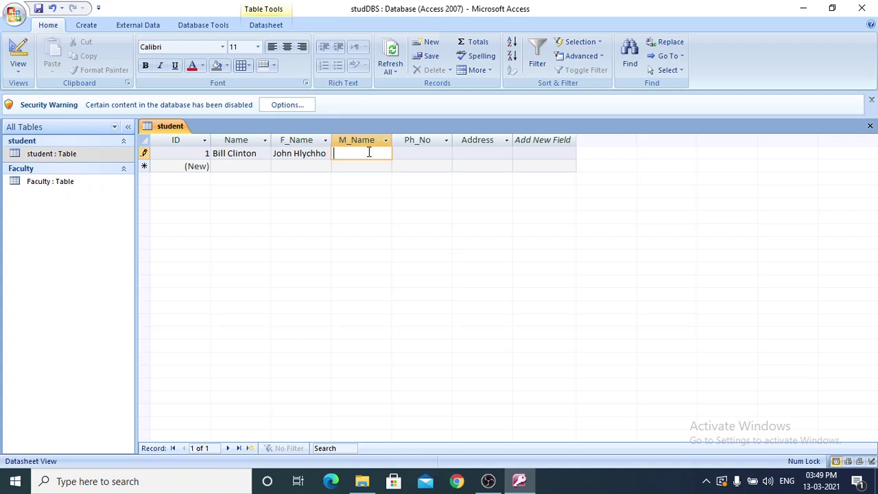
pyautogui.write('BEiroginia')
pyautogui.click(342, 154)
pyautogui.press('Delete')
pyautogui.press('Delete')
pyautogui.write('ei')
pyautogui.click(410, 153)
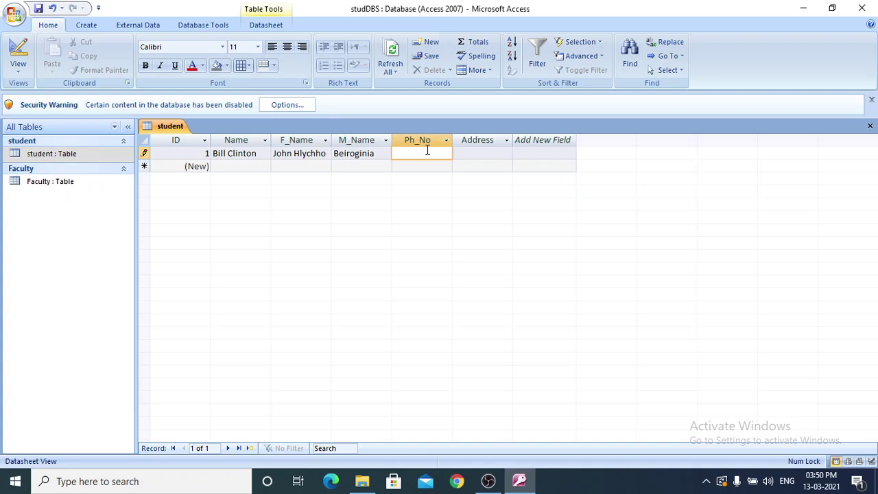
# Commit the phone number and dismiss the data-type error options.
pyautogui.click(482, 152)
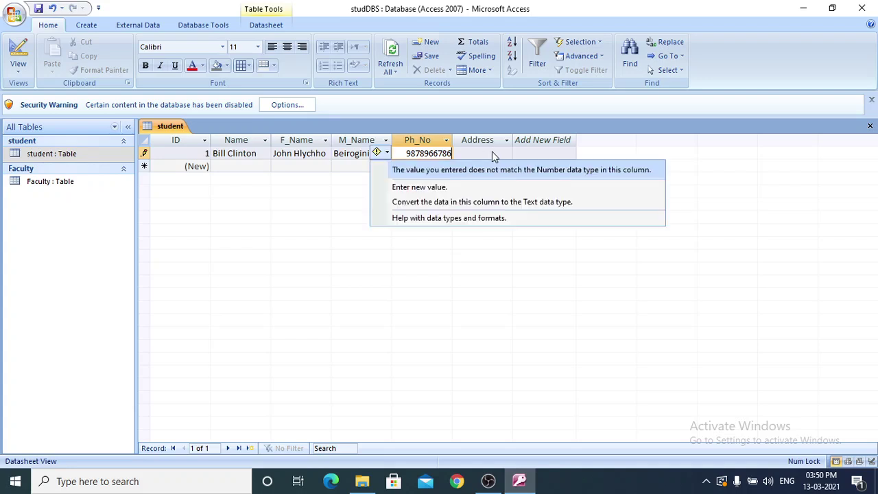
pyautogui.press('Escape')
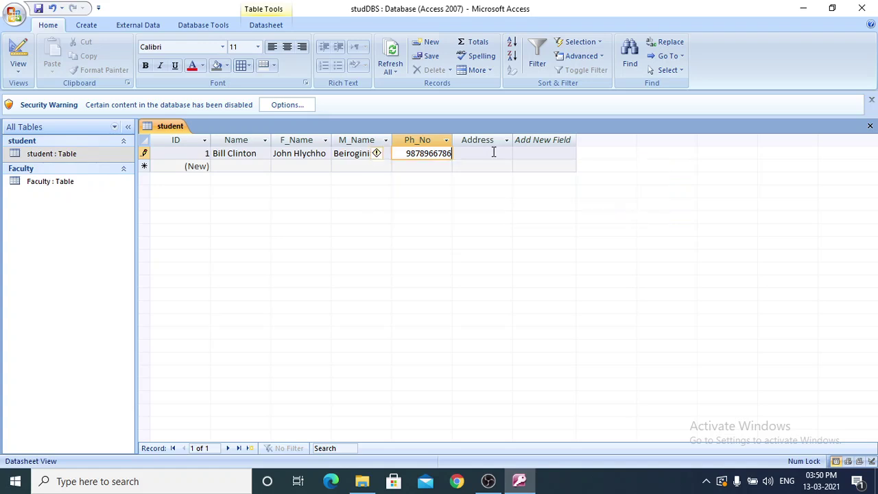
pyautogui.click(439, 155)
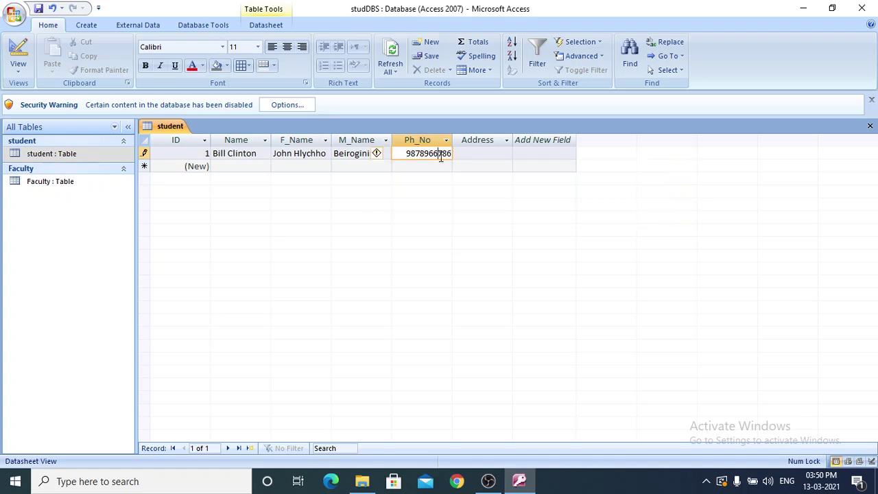
# Try opening the student table in Design view from its shortcut menu.
pyautogui.rightClick(80, 156)
pyautogui.click(105, 177)
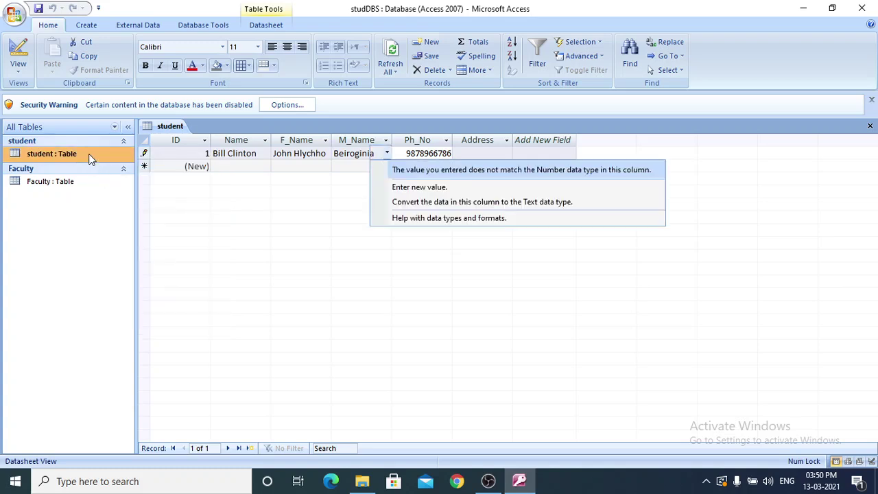
pyautogui.click(89, 156)
pyautogui.rightClick(89, 157)
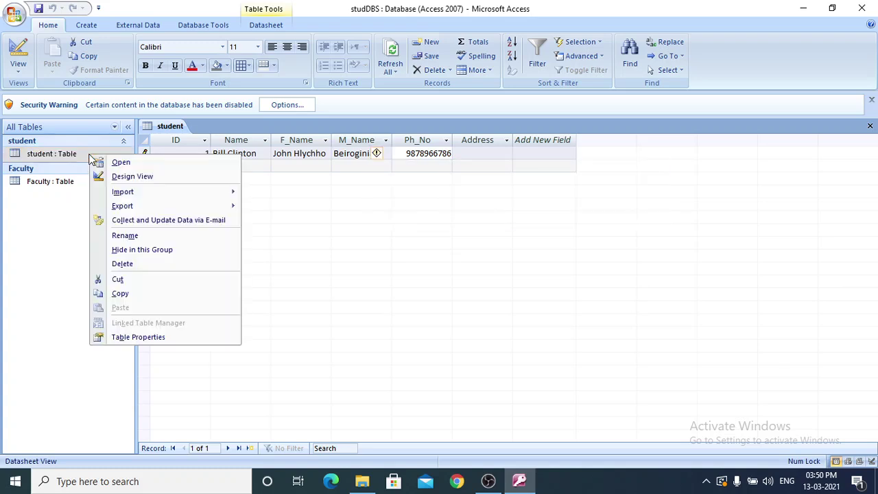
pyautogui.click(112, 176)
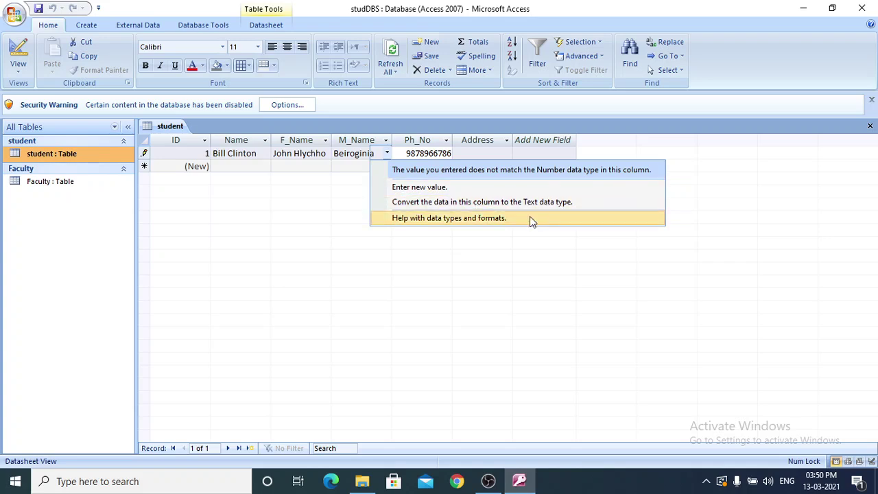
# Delete the rejected phone number from the first record's Ph_No cell.
pyautogui.click(453, 153)
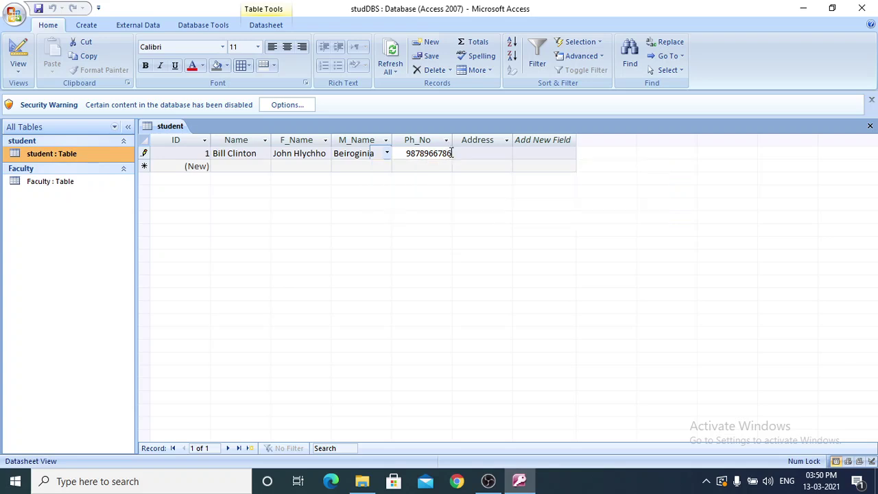
pyautogui.moveTo(451, 152); pyautogui.dragTo(395, 148)
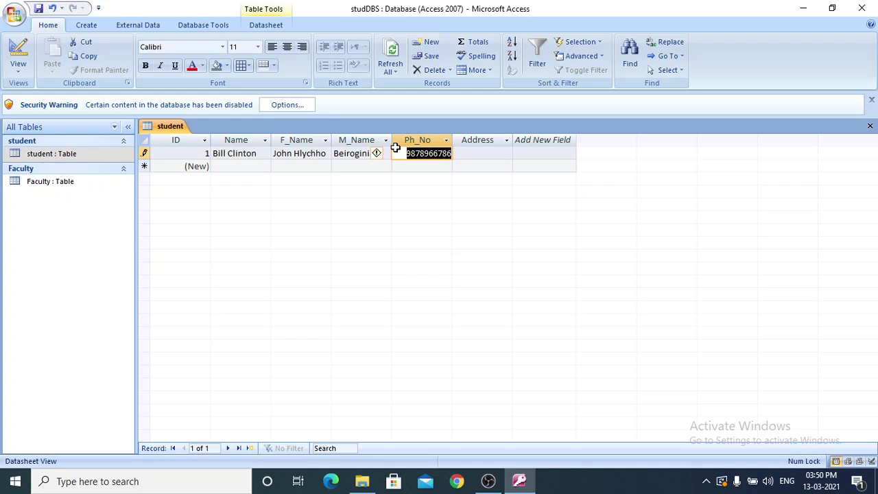
pyautogui.press('BackSpace')
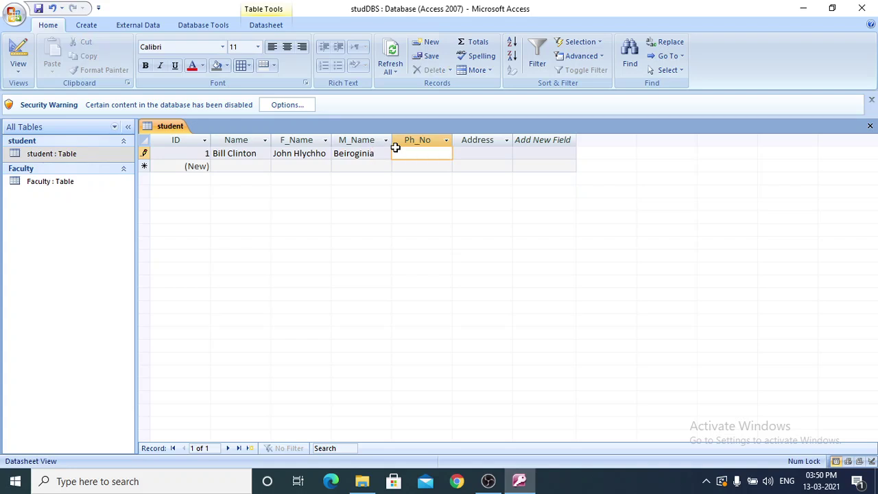
pyautogui.click(67, 154)
pyautogui.rightClick(67, 153)
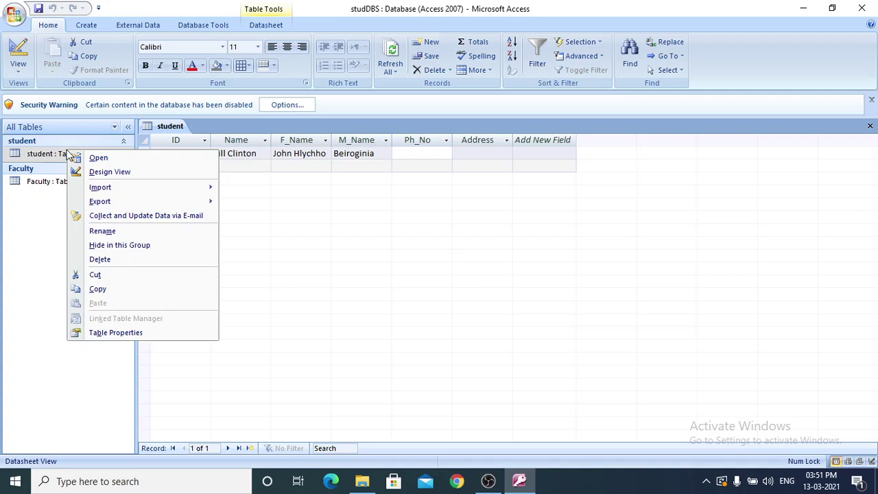
pyautogui.click(98, 173)
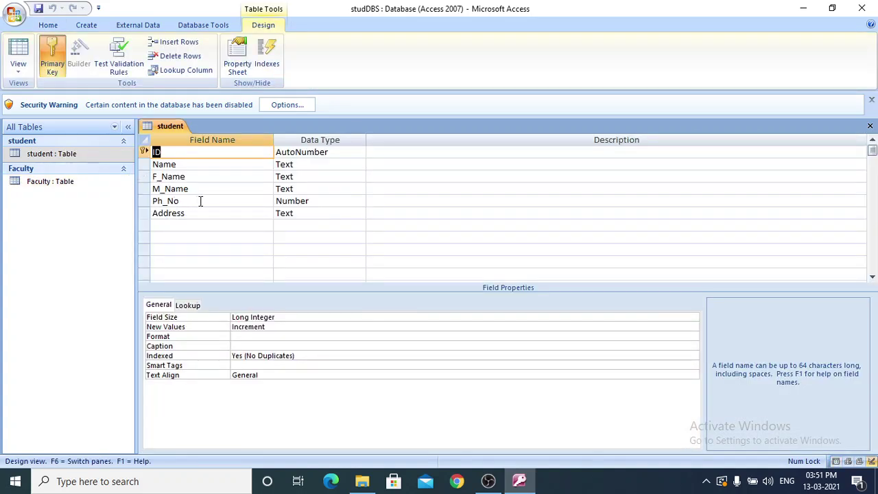
pyautogui.click(255, 198)
pyautogui.click(317, 202)
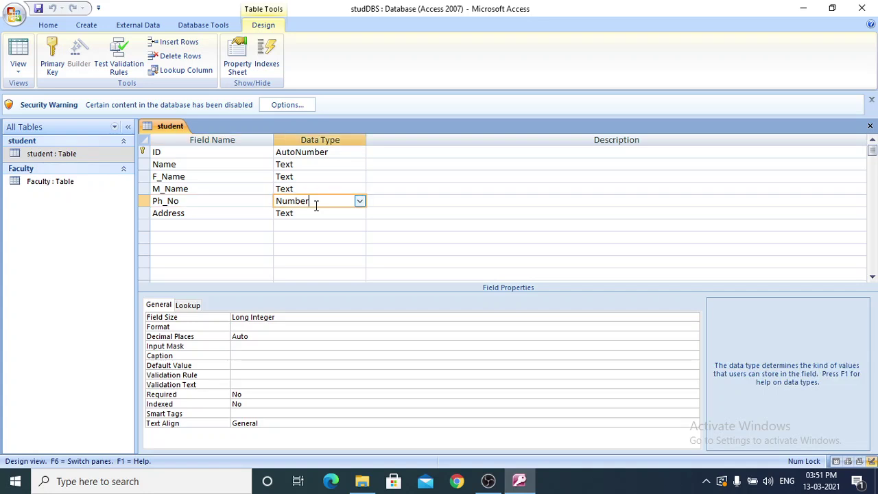
pyautogui.click(360, 201)
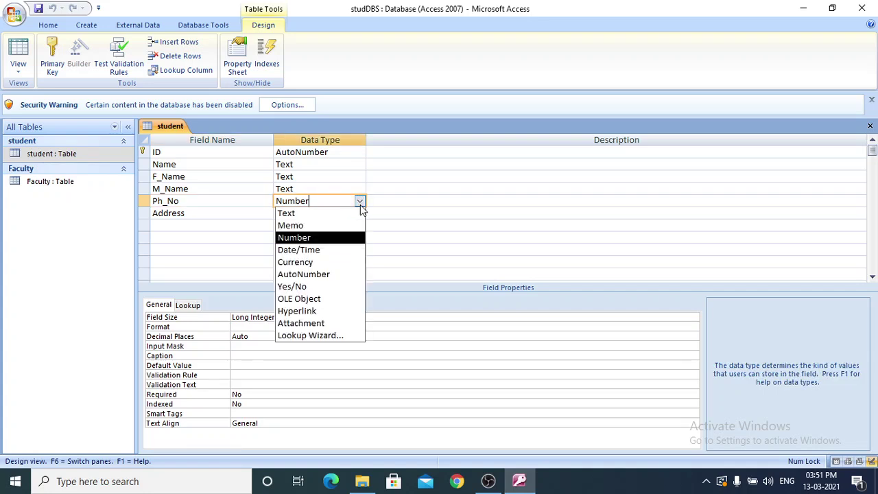
pyautogui.click(352, 275)
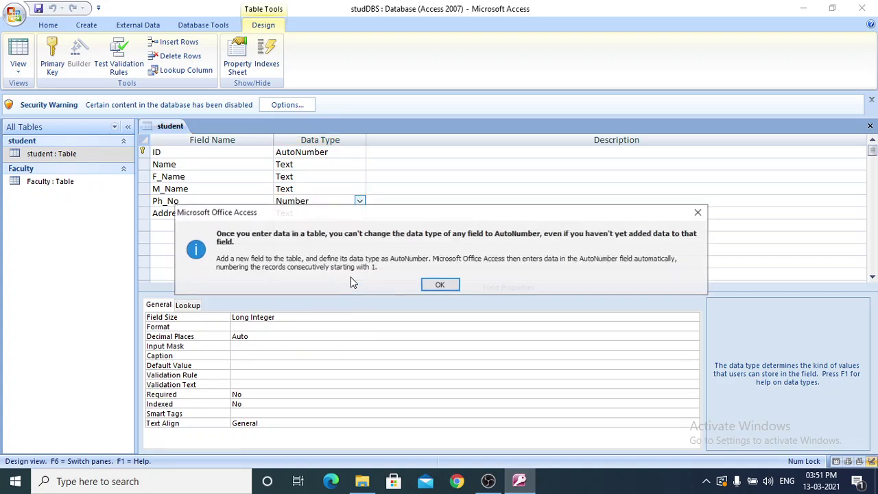
pyautogui.click(437, 284)
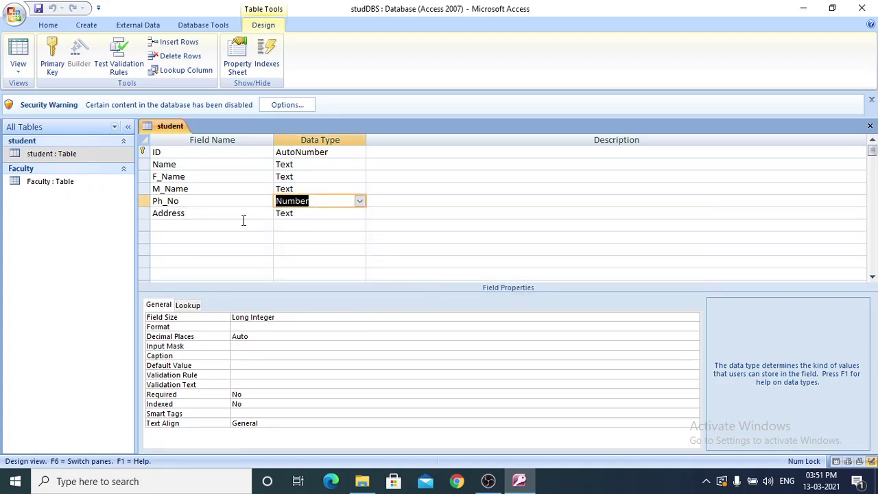
pyautogui.click(243, 220)
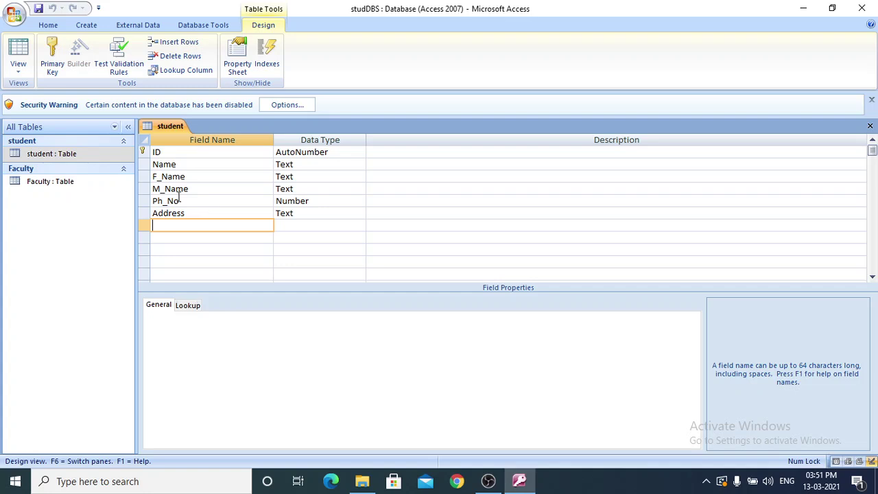
pyautogui.click(103, 155)
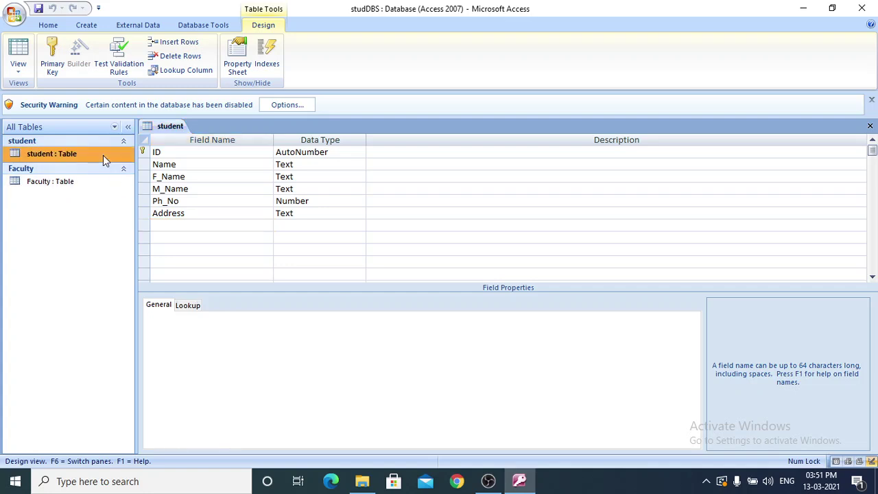
pyautogui.doubleClick(103, 155)
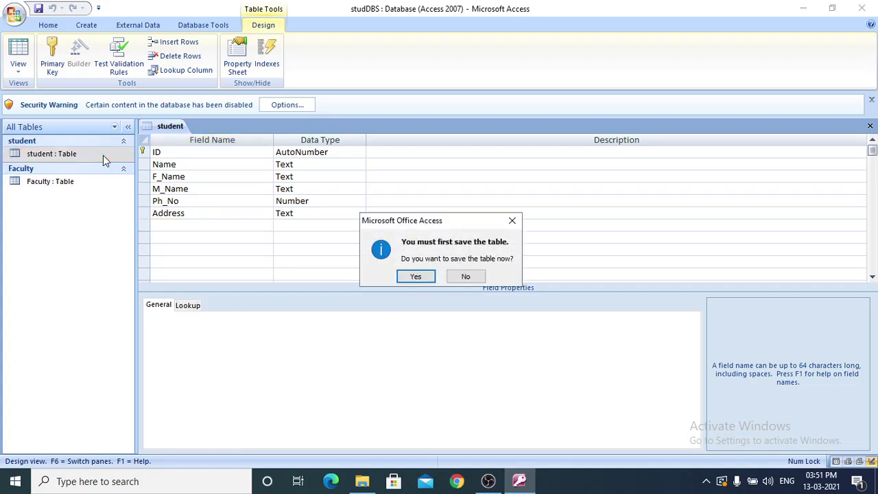
pyautogui.click(410, 272)
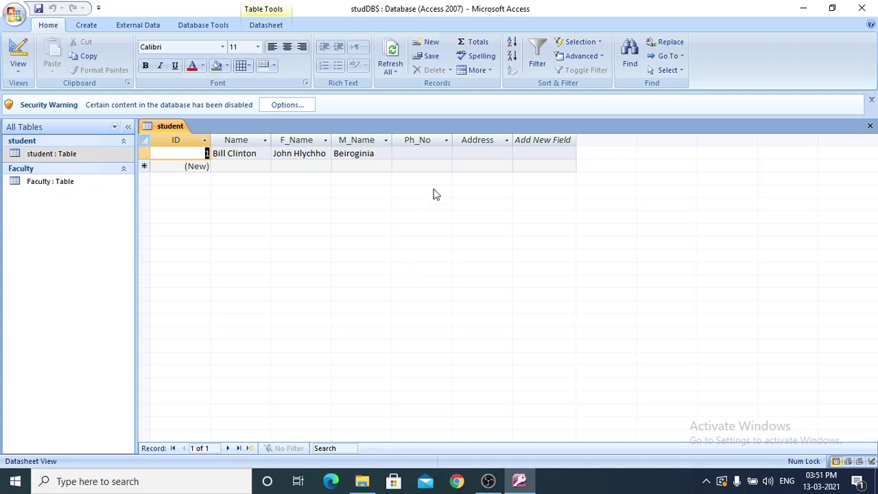
# Fill in a four-digit phone number and an address for the first student record.
pyautogui.click(427, 152)
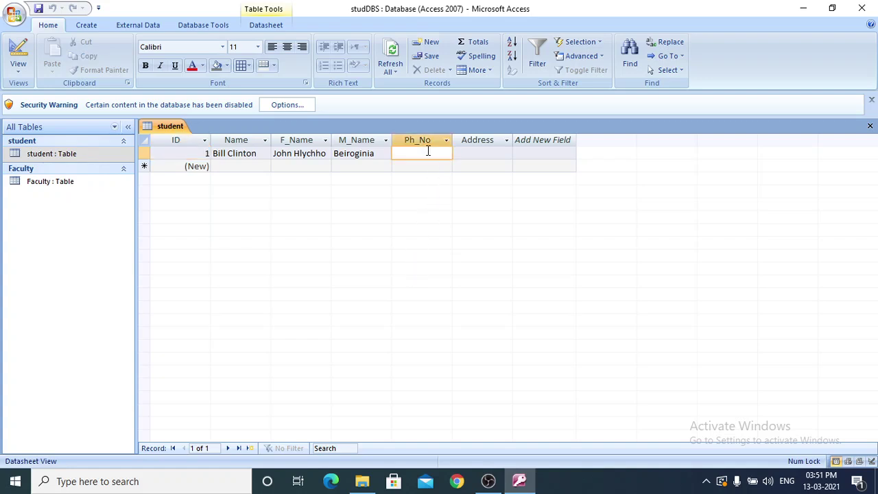
pyautogui.write('6578')
pyautogui.click(492, 154)
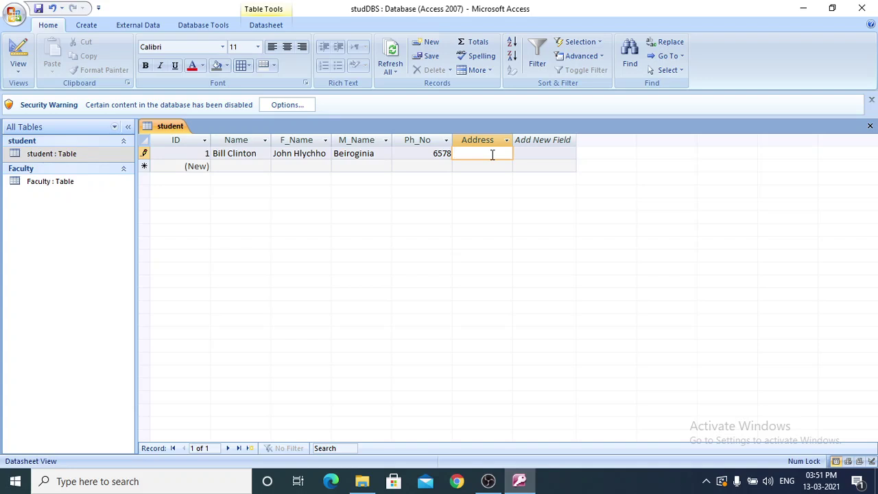
pyautogui.write('tipa')
pyautogui.click(240, 165)
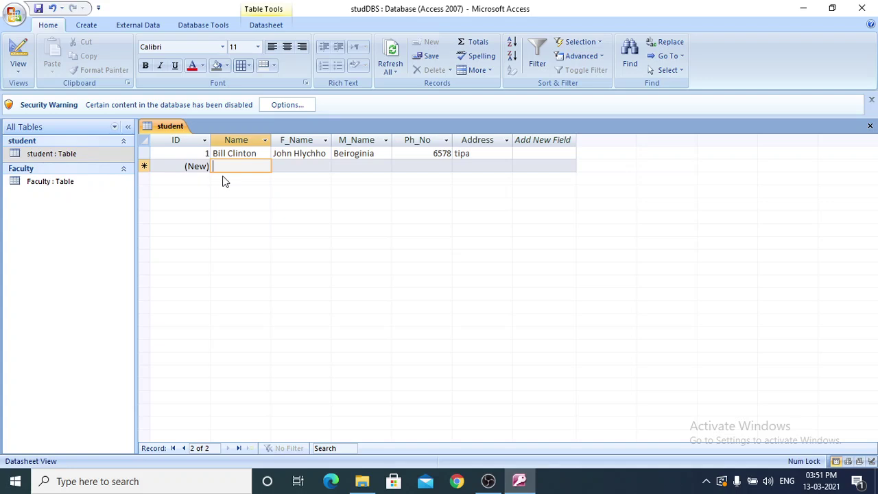
pyautogui.click(207, 167)
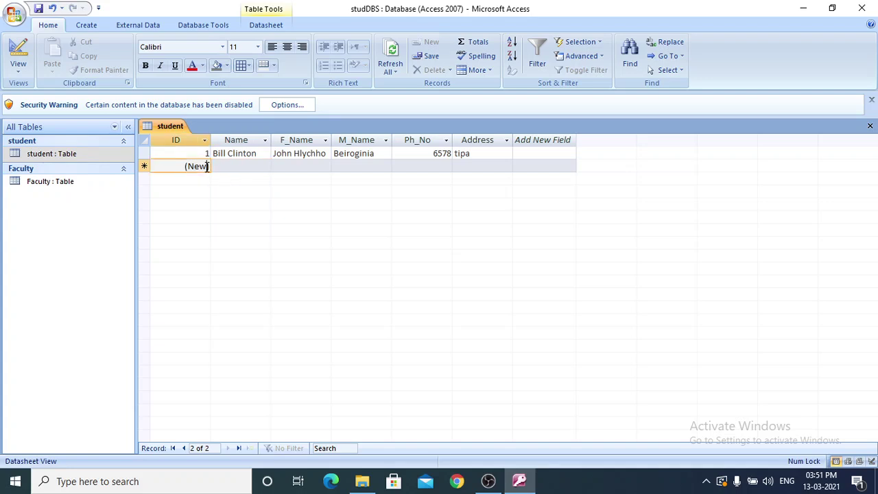
# Enter the second student's Name, F_Name, M_Name, a four-digit Ph_No and an Address.
pyautogui.click(227, 167)
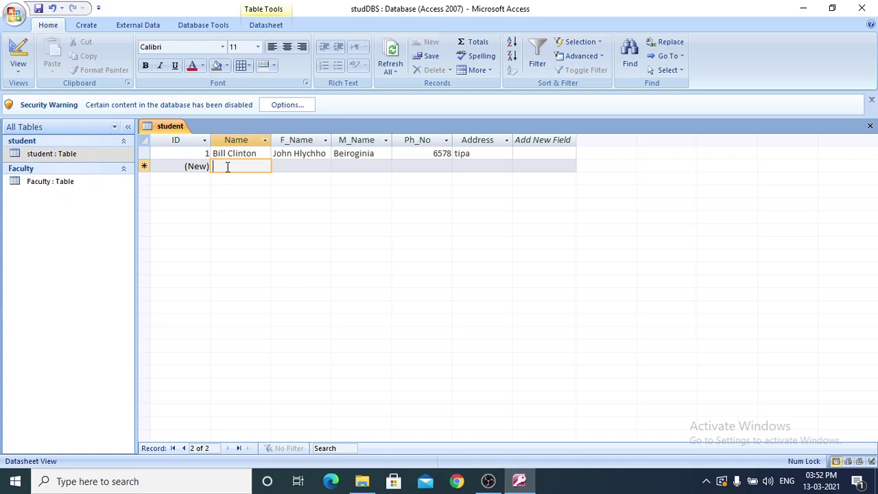
pyautogui.write('jen')
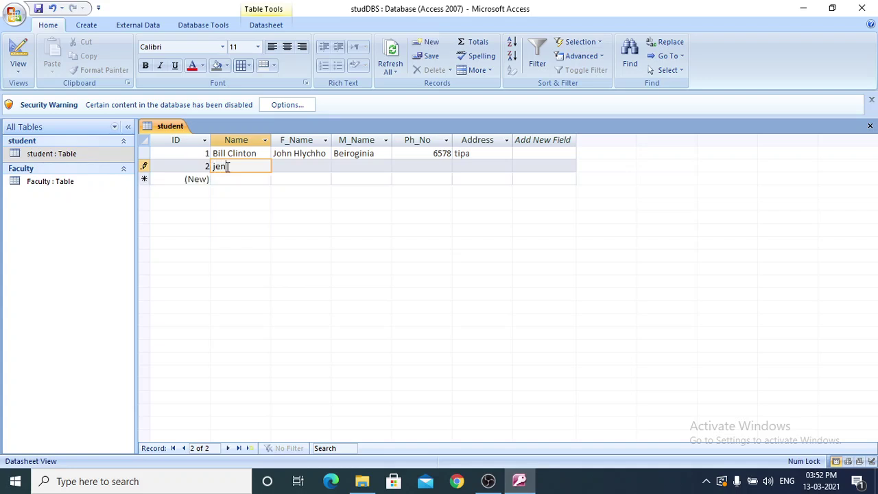
pyautogui.write('nfer')
pyautogui.click(293, 166)
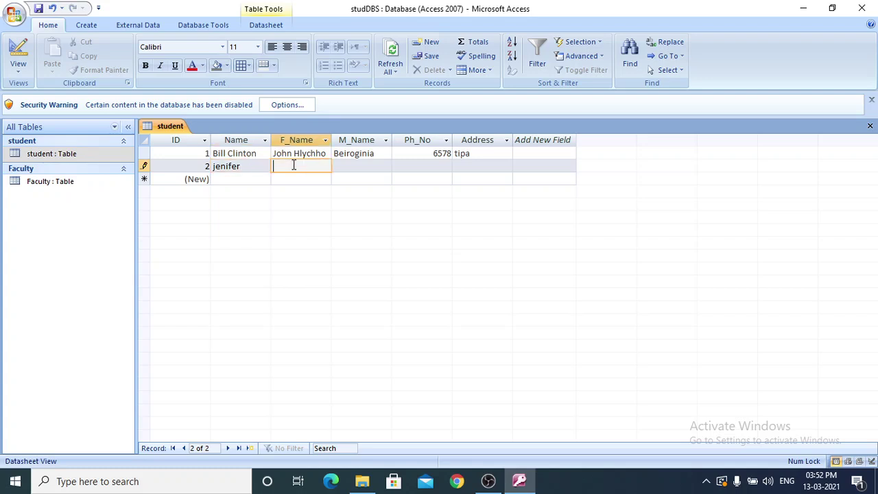
pyautogui.write('h')
pyautogui.press('BackSpace')
pyautogui.write('muana')
pyautogui.click(356, 166)
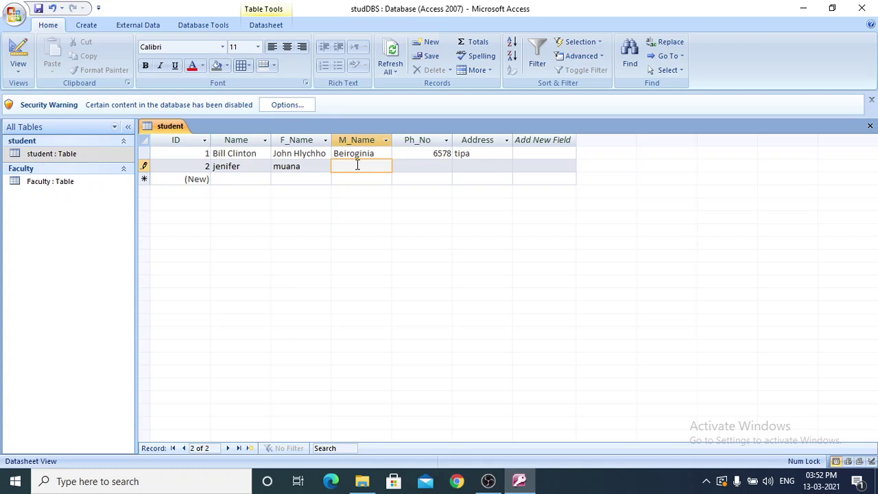
pyautogui.write('kimi')
pyautogui.click(429, 169)
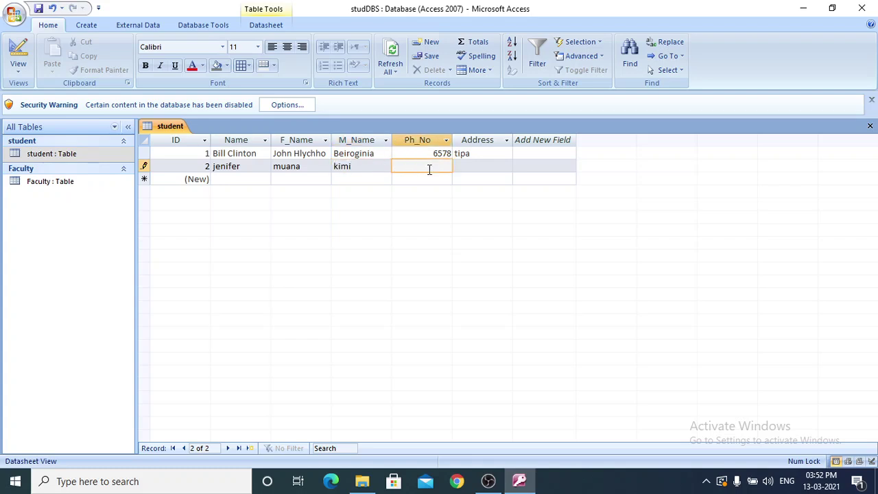
pyautogui.write('7889')
pyautogui.click(476, 167)
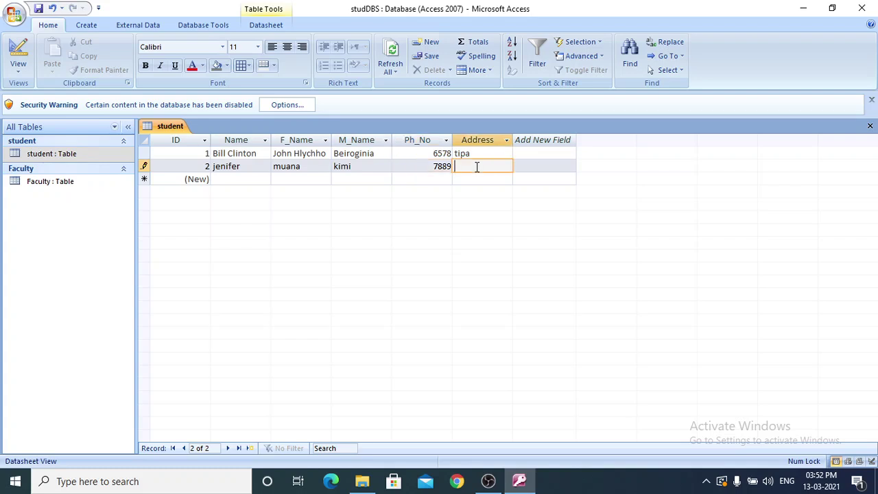
pyautogui.write('siaha')
# Commit the second student record and save the database.
pyautogui.click(251, 178)
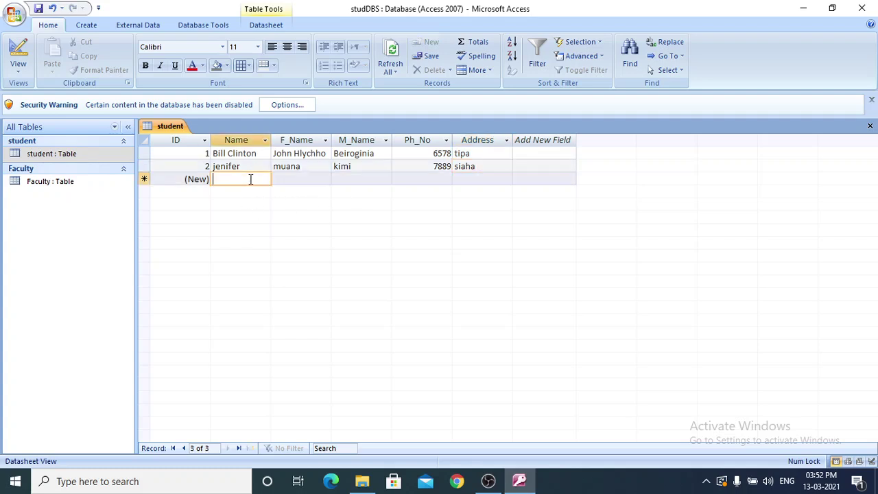
pyautogui.click(297, 180)
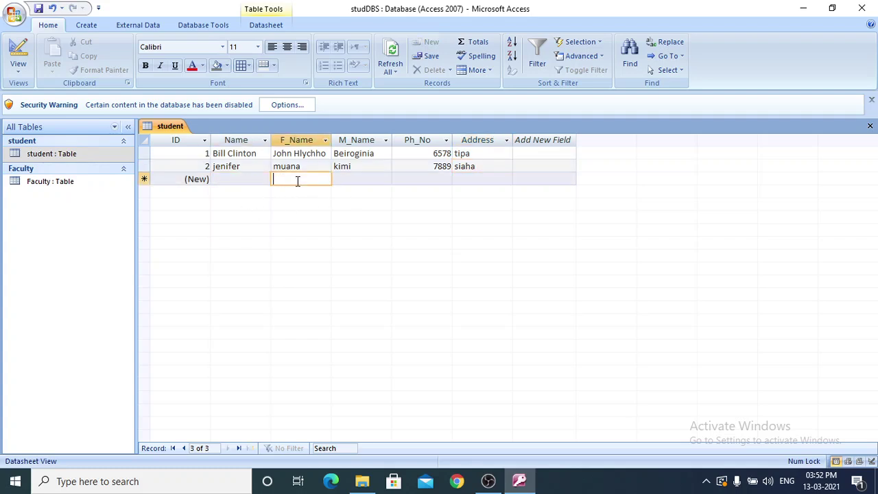
pyautogui.click(362, 179)
pyautogui.click(429, 178)
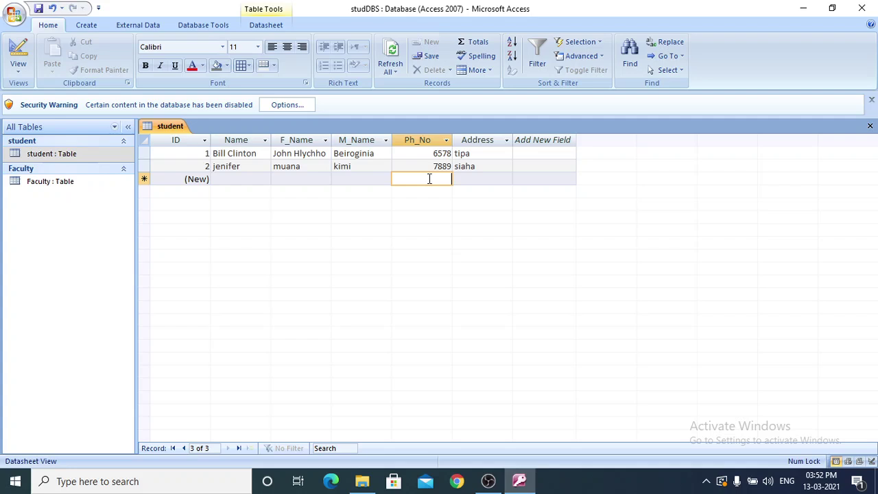
pyautogui.click(474, 181)
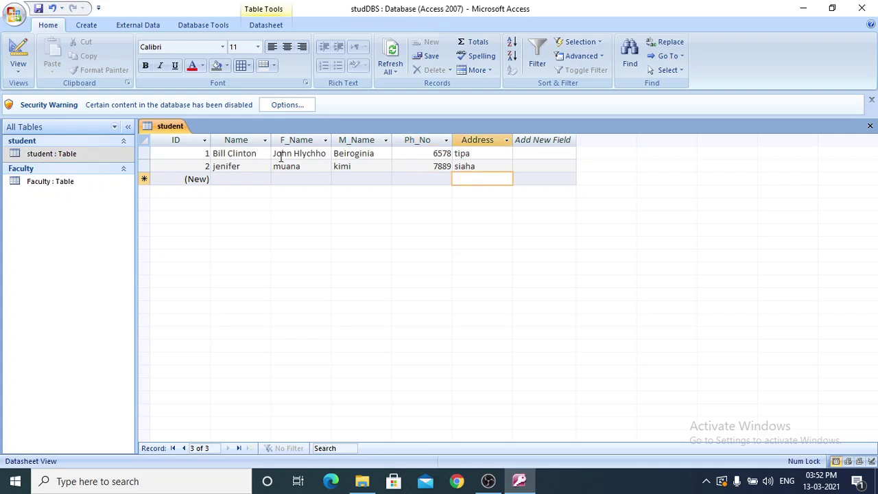
pyautogui.click(16, 15)
pyautogui.moveTo(59, 129)
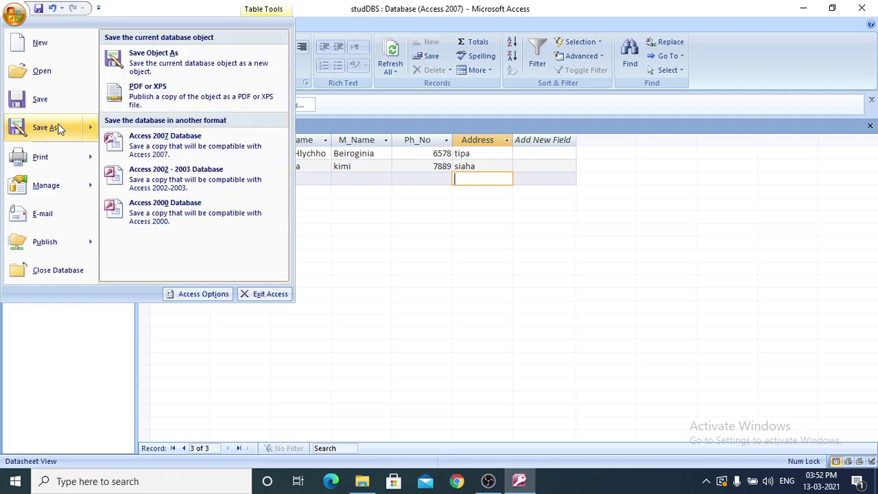
pyautogui.click(48, 109)
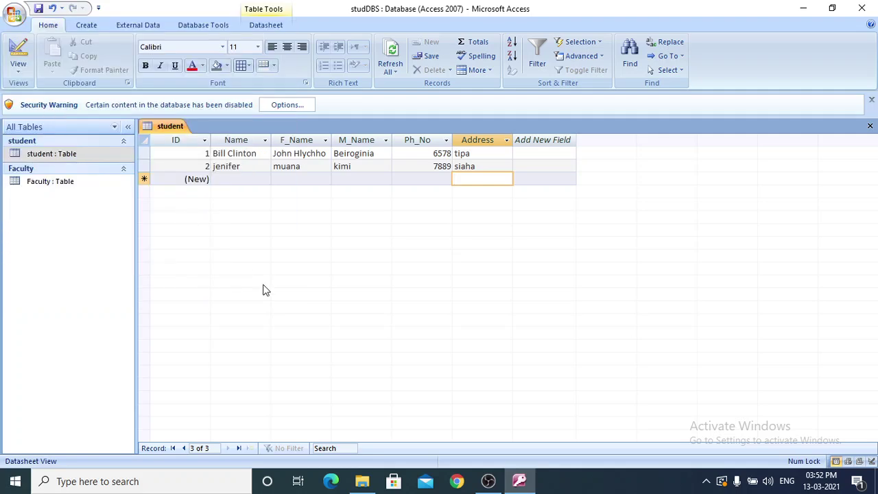
# Open the Faculty table's datasheet from the navigation pane.
pyautogui.click(53, 187)
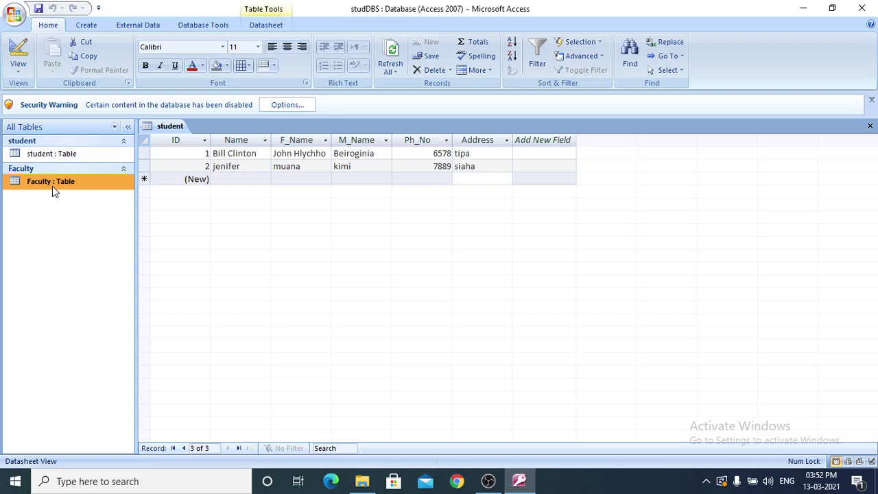
pyautogui.rightClick(52, 186)
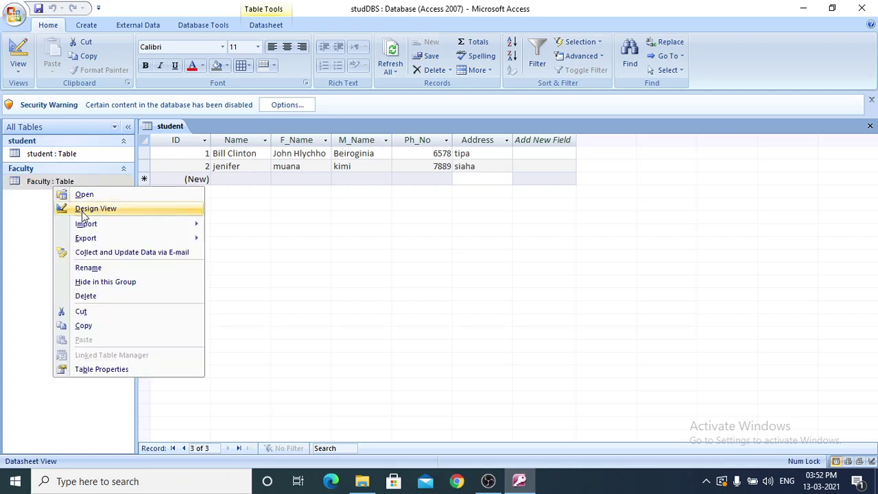
pyautogui.doubleClick(39, 181)
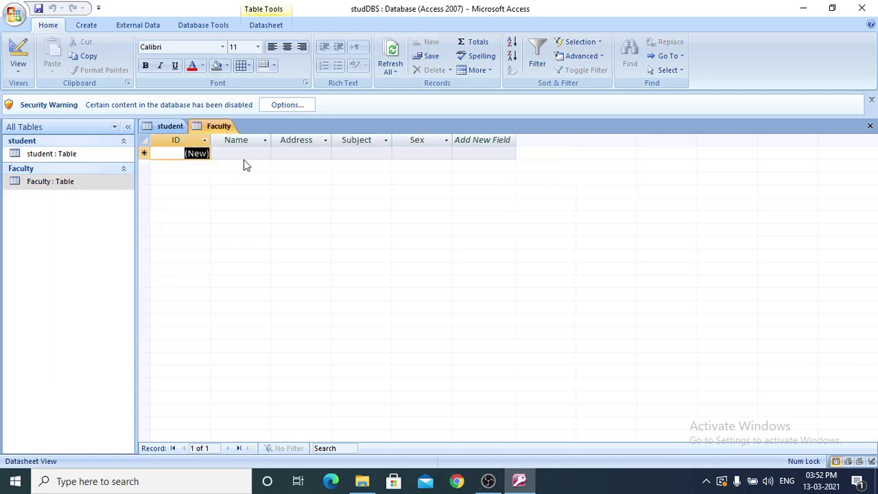
# Enter the first faculty record: a name, an address, Subject Mizo, Sex Female.
pyautogui.click(243, 155)
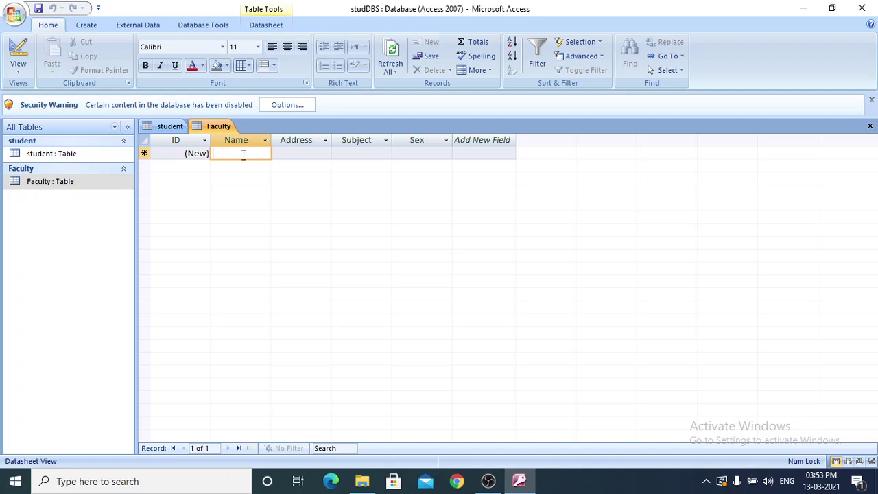
pyautogui.write('Zar')
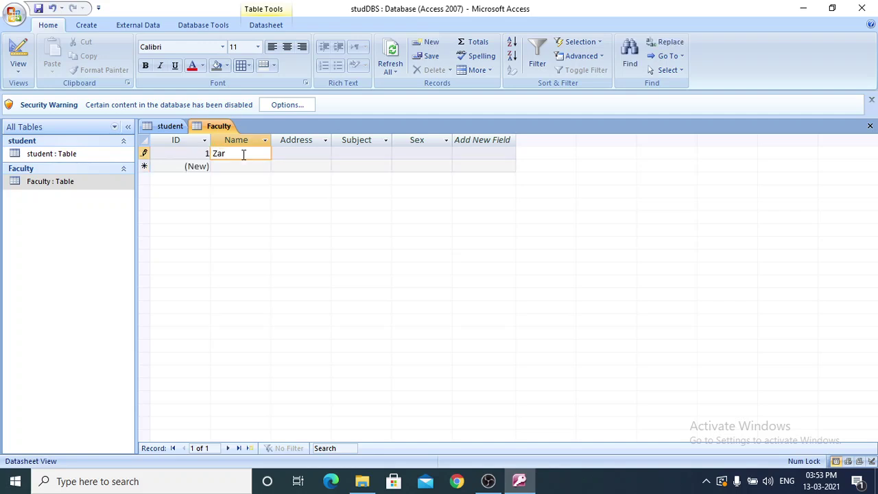
pyautogui.write('i')
pyautogui.click(324, 154)
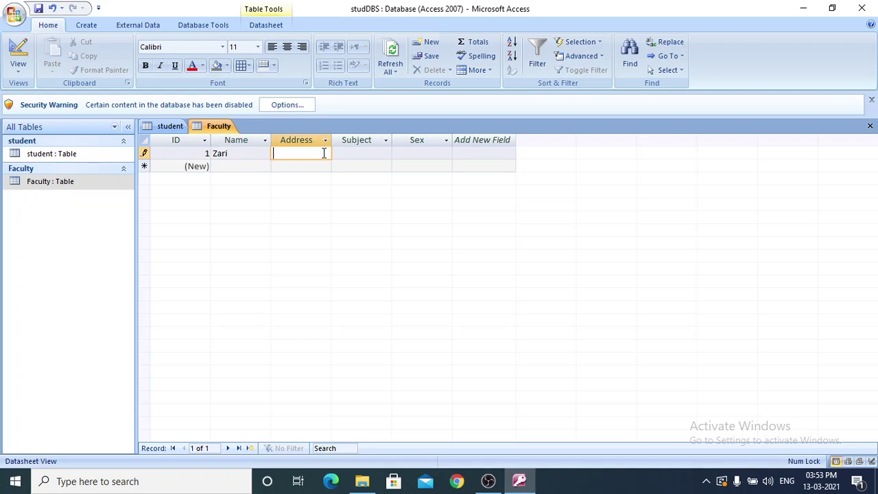
pyautogui.write('Buarpui')
pyautogui.click(365, 153)
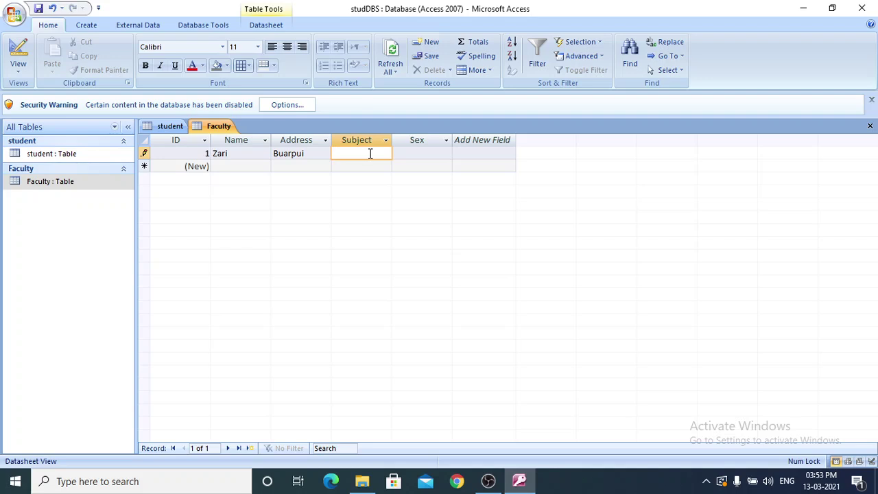
pyautogui.write('Mizo')
pyautogui.click(445, 153)
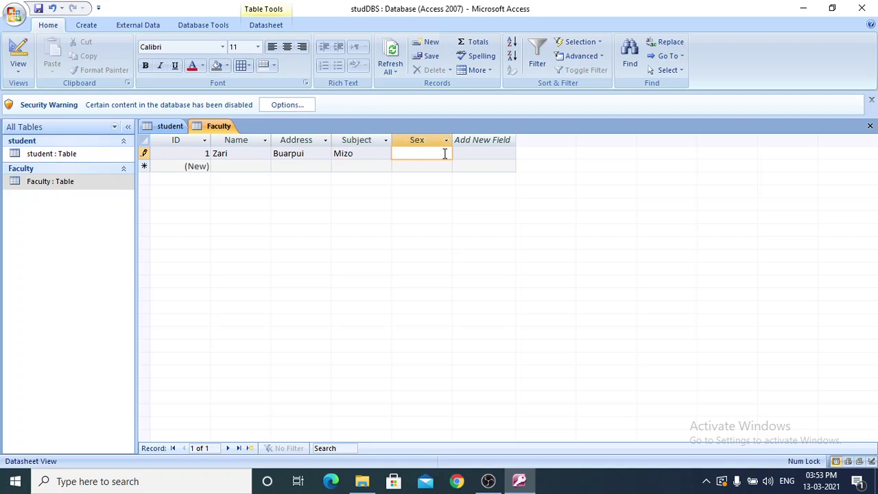
pyautogui.write('Female')
# Enter and commit a second faculty record with a name, an address, Subject Science, Sex Male.
pyautogui.click(241, 164)
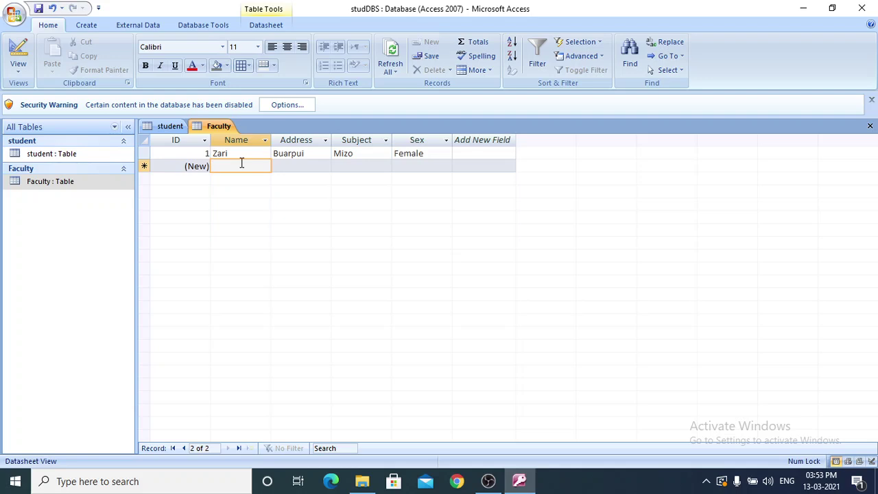
pyautogui.write('Apiana')
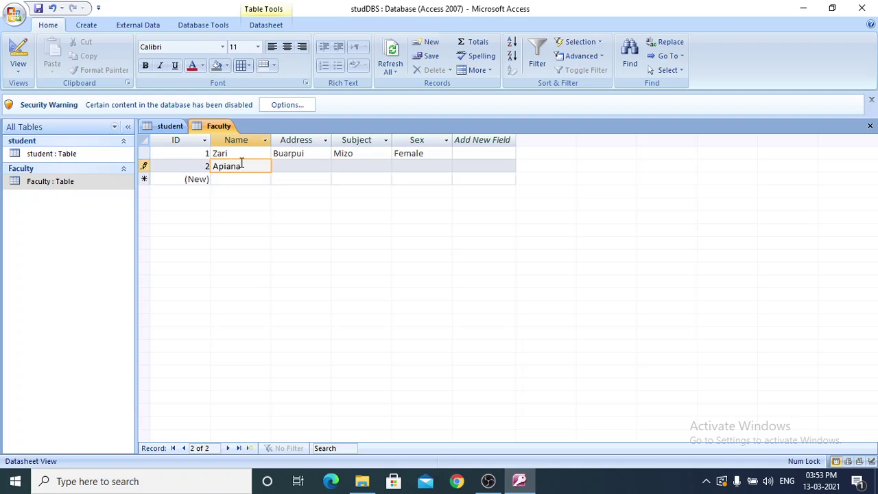
pyautogui.click(310, 168)
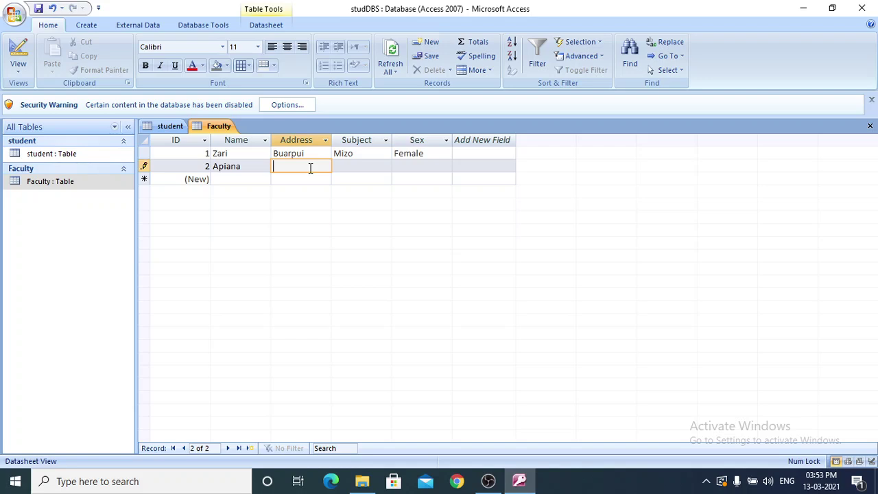
pyautogui.write('Theiva')
pyautogui.click(366, 165)
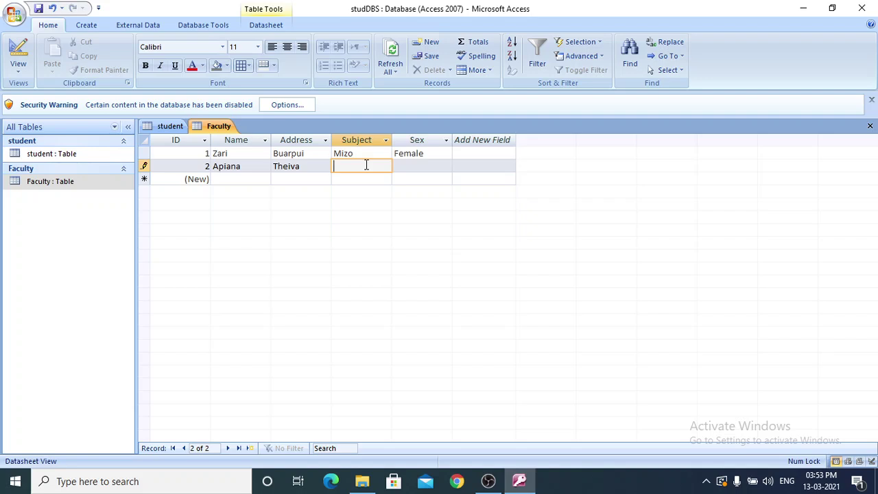
pyautogui.write('Science')
pyautogui.click(420, 166)
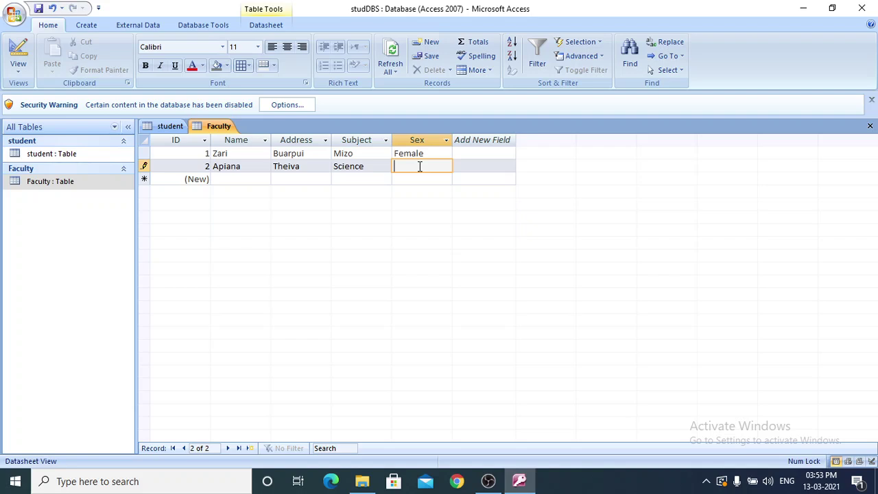
pyautogui.write('Male')
pyautogui.click(172, 130)
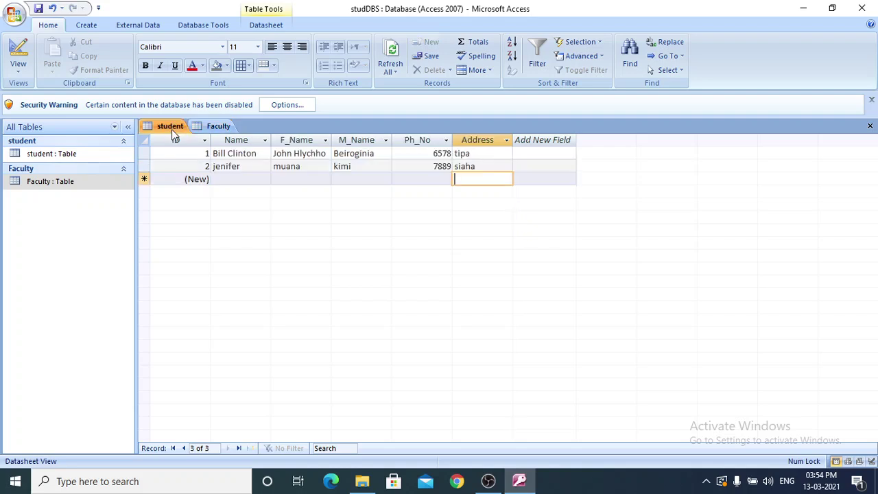
pyautogui.click(211, 130)
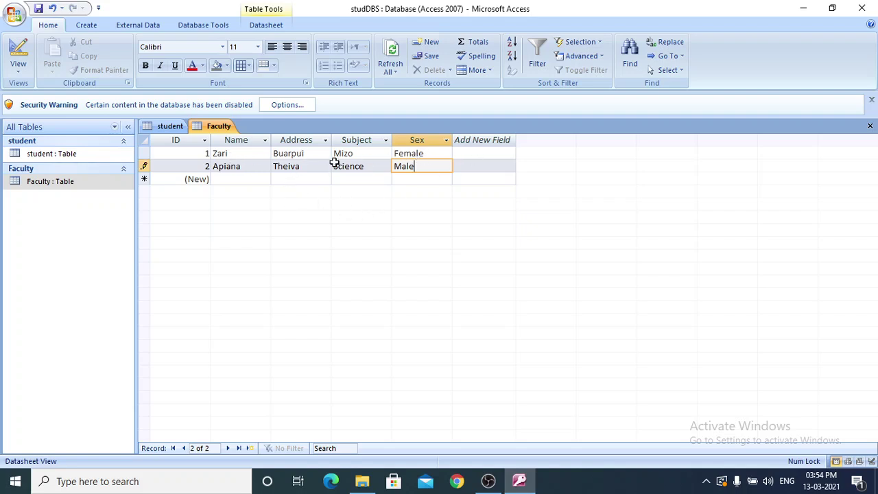
pyautogui.click(246, 181)
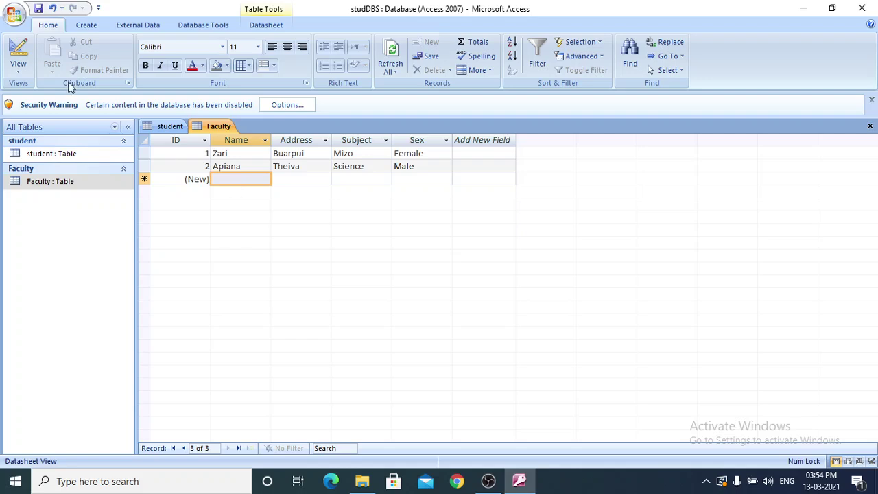
# Save the database, then switch between the Faculty and student tabs, ending on student.
pyautogui.click(18, 21)
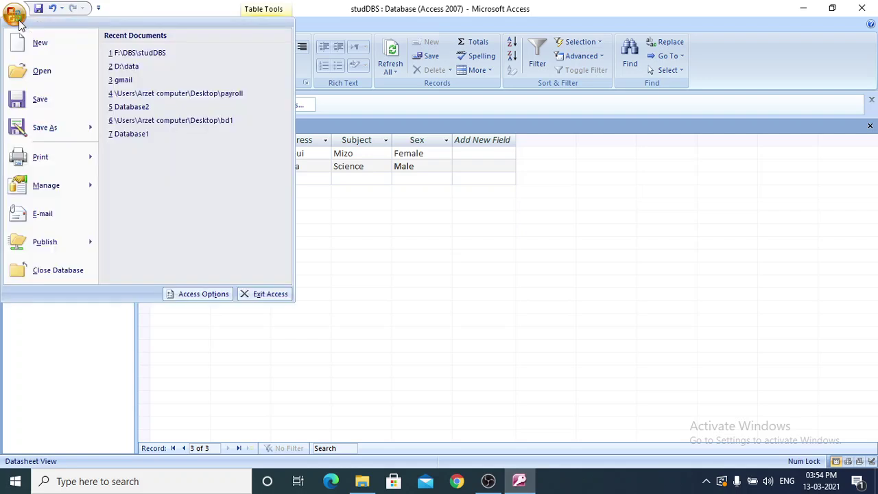
pyautogui.click(55, 108)
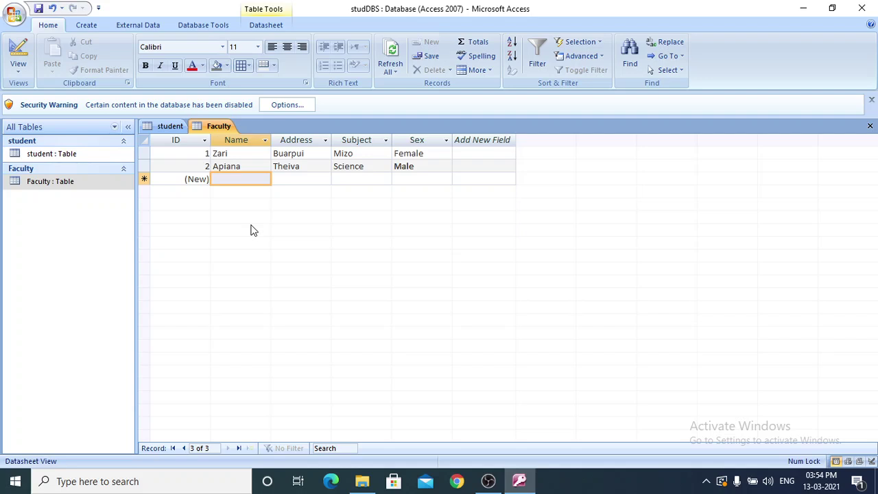
pyautogui.click(174, 127)
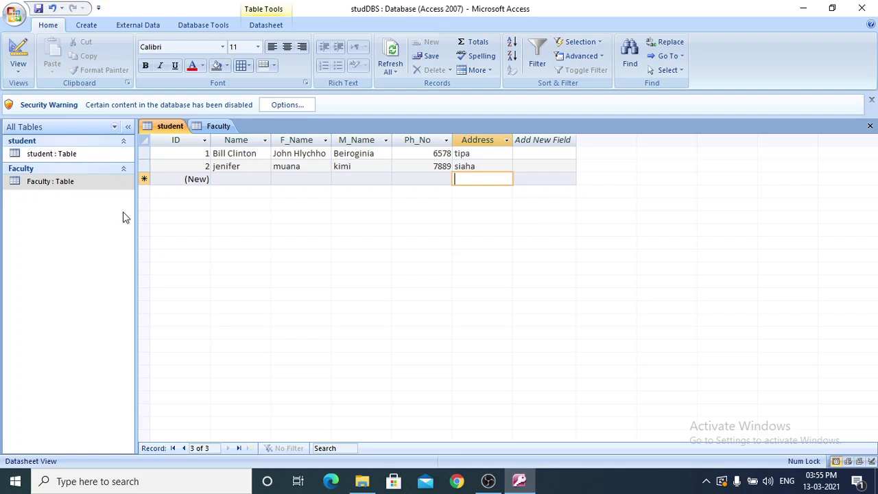
pyautogui.click(77, 185)
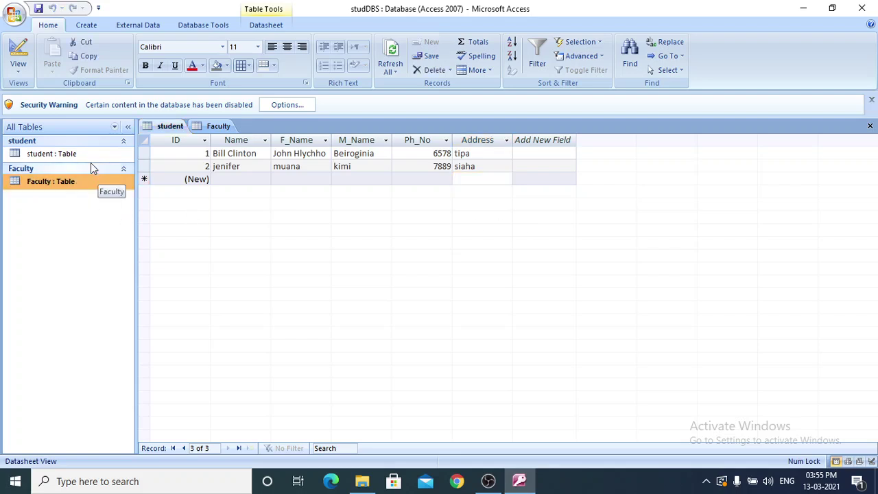
pyautogui.click(221, 127)
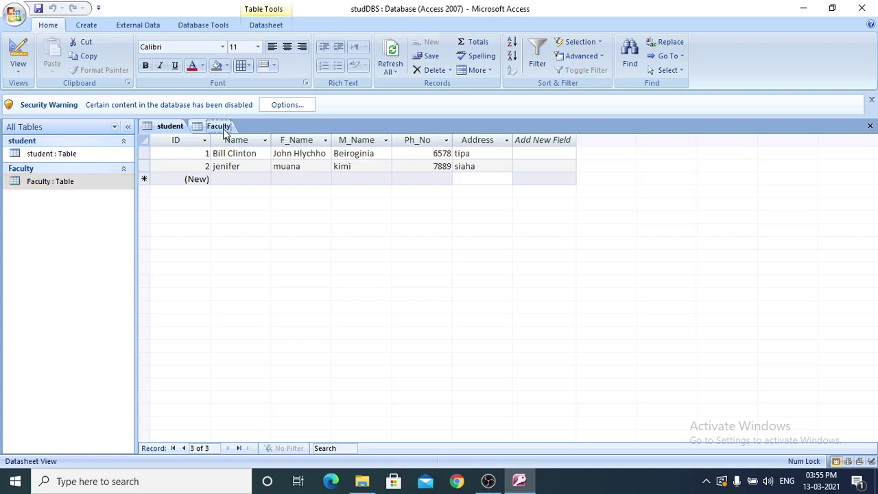
pyautogui.click(166, 127)
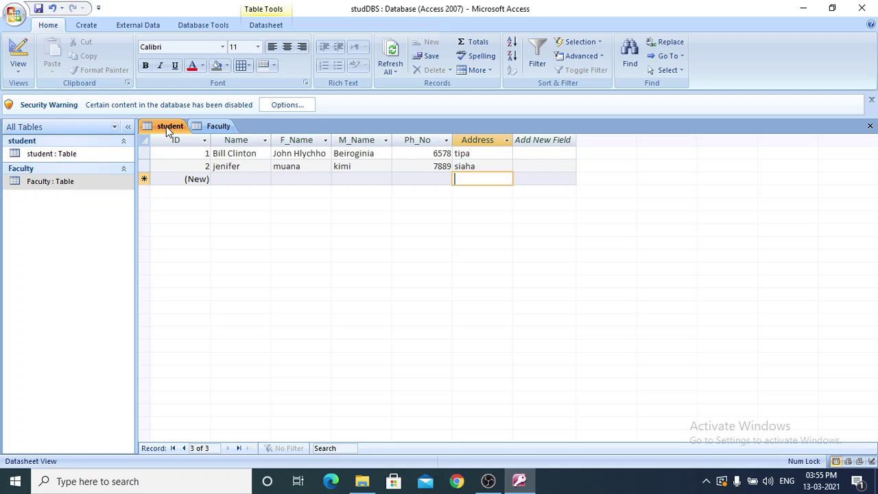
pyautogui.click(233, 154)
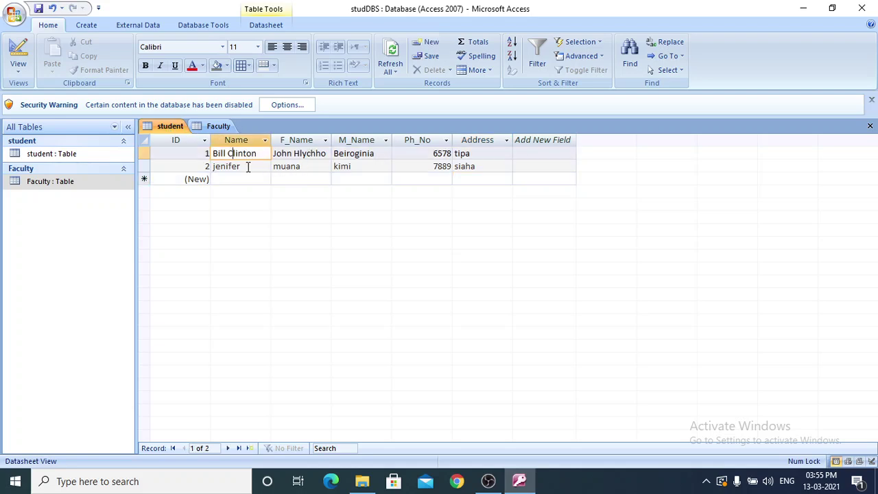
pyautogui.click(248, 166)
pyautogui.click(344, 167)
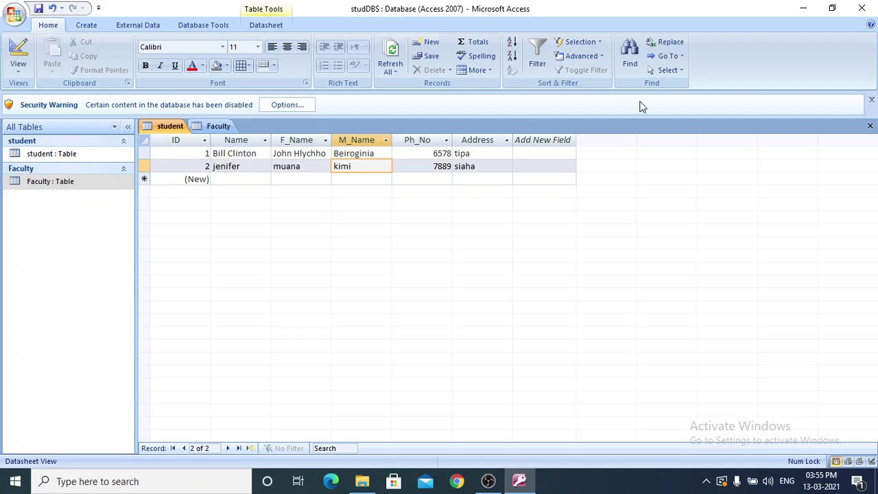
pyautogui.click(686, 62)
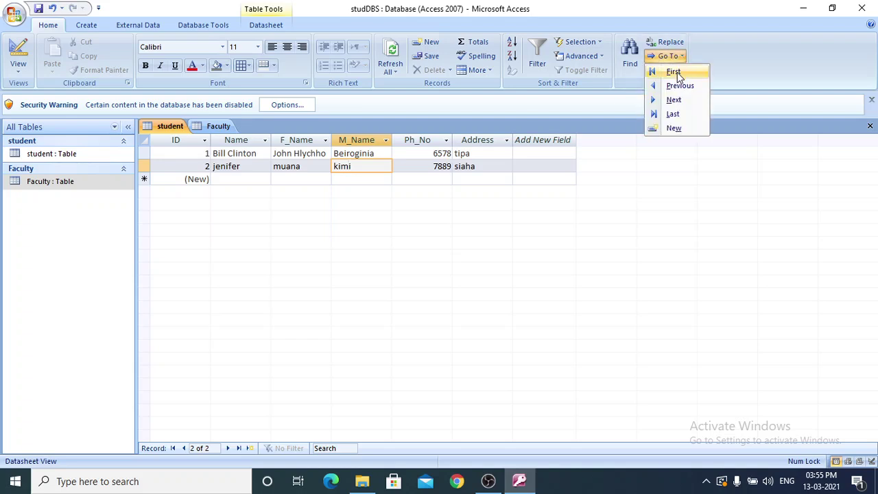
pyautogui.click(674, 72)
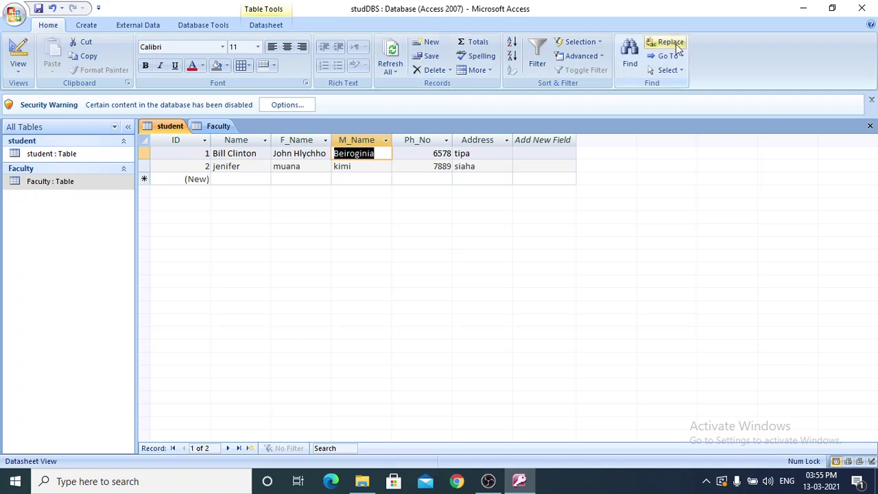
pyautogui.click(676, 57)
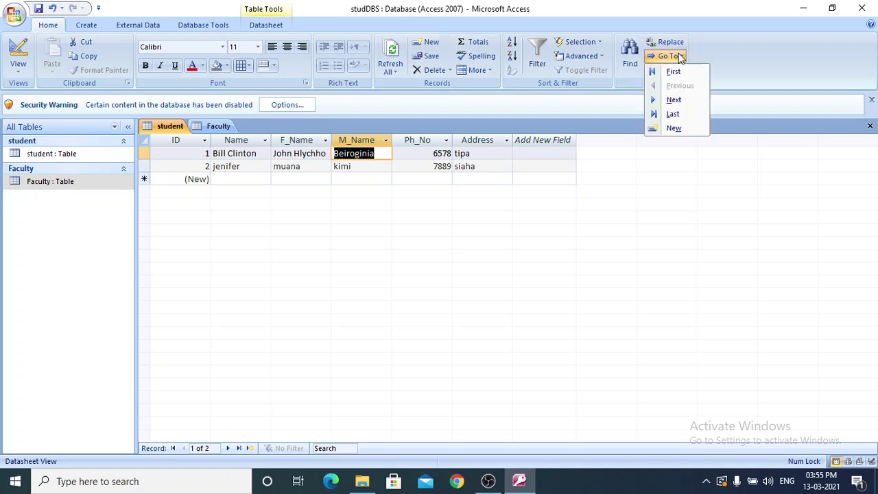
pyautogui.click(674, 100)
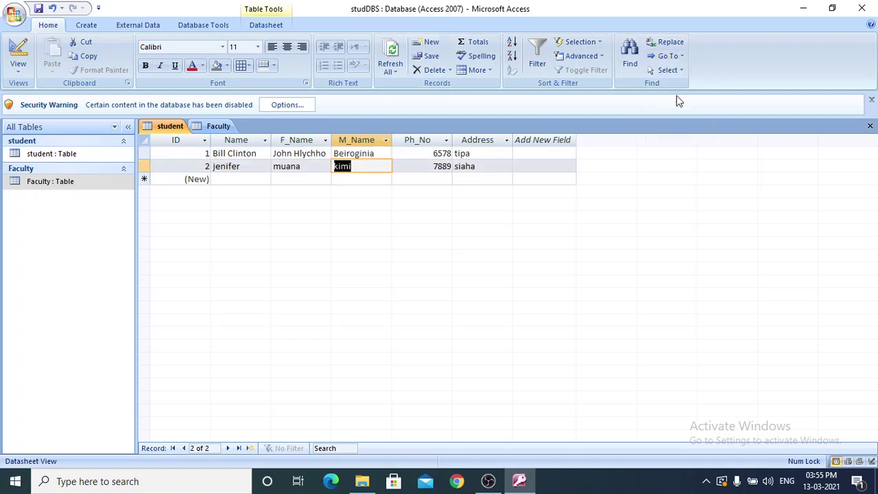
pyautogui.click(678, 57)
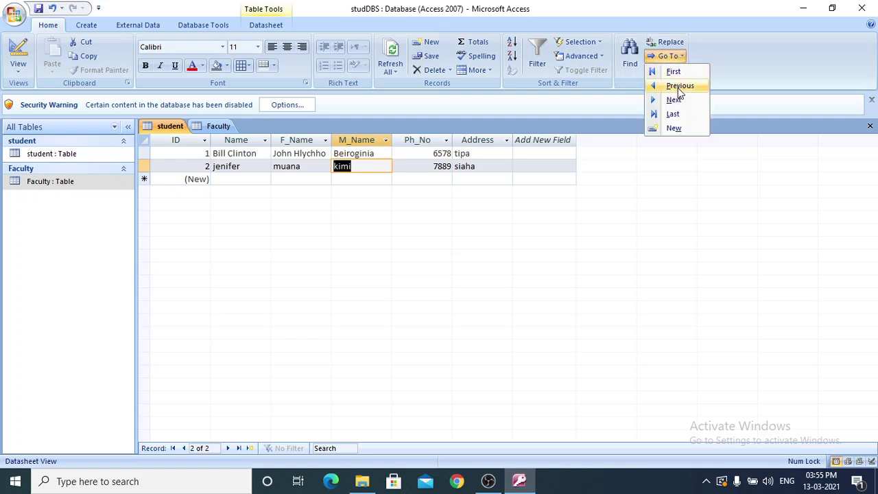
pyautogui.click(677, 87)
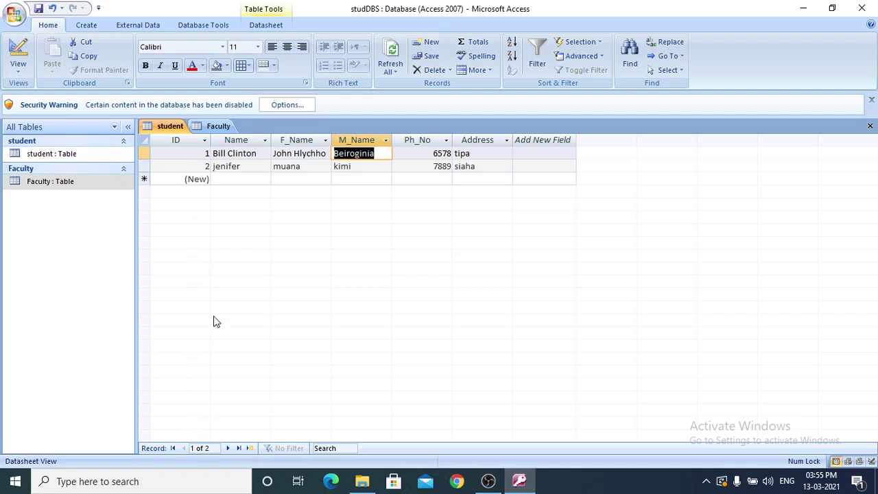
pyautogui.click(682, 59)
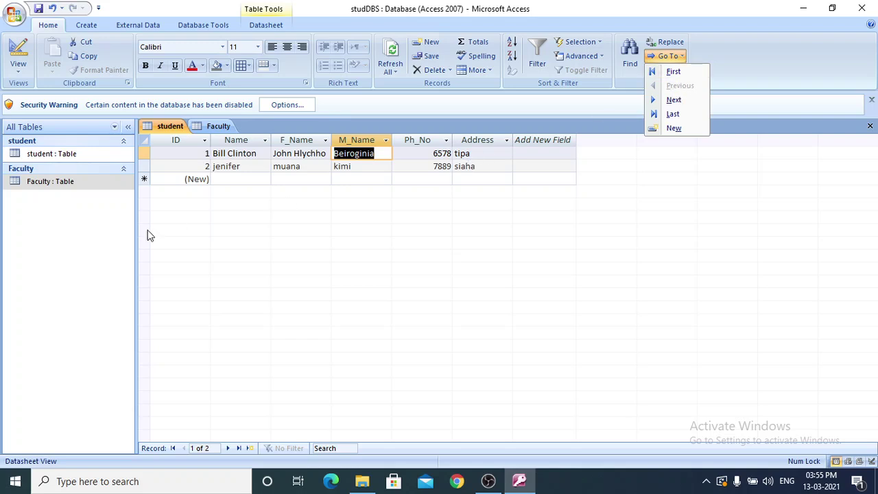
pyautogui.click(183, 197)
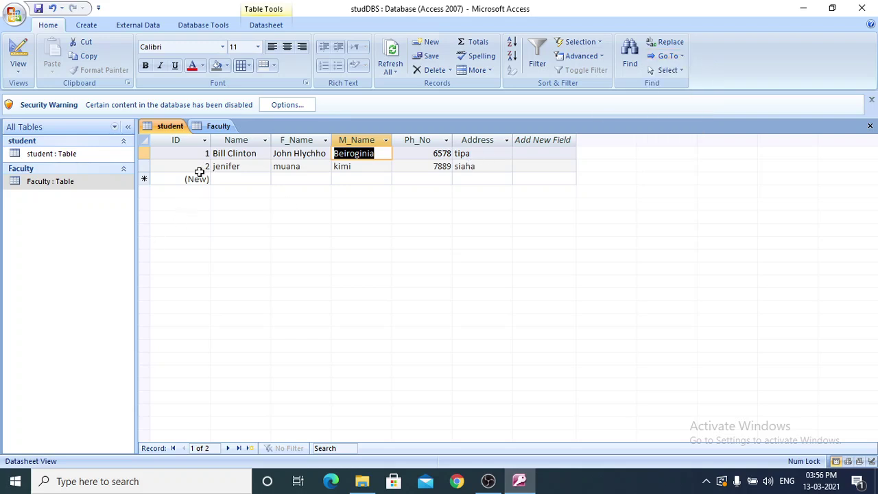
# Replace record 2's misspelled F_Name value with the corrected first name and commit it.
pyautogui.click(239, 160)
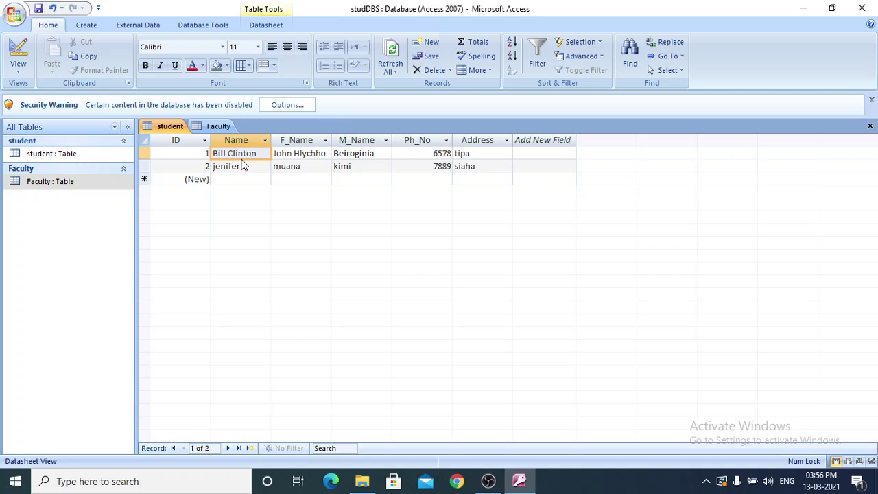
pyautogui.click(258, 166)
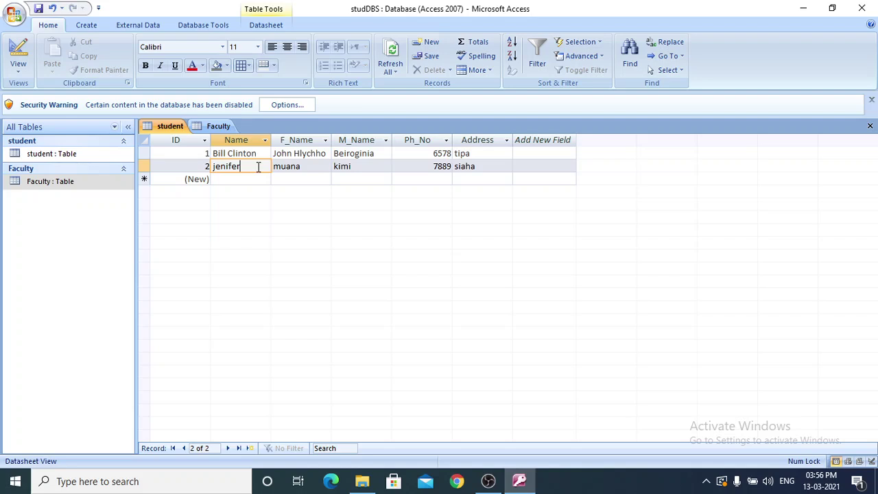
pyautogui.click(251, 182)
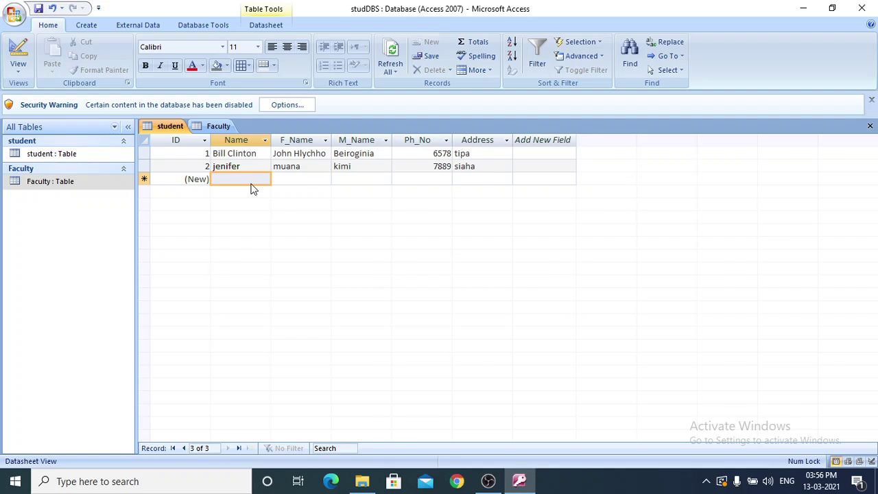
pyautogui.click(311, 166)
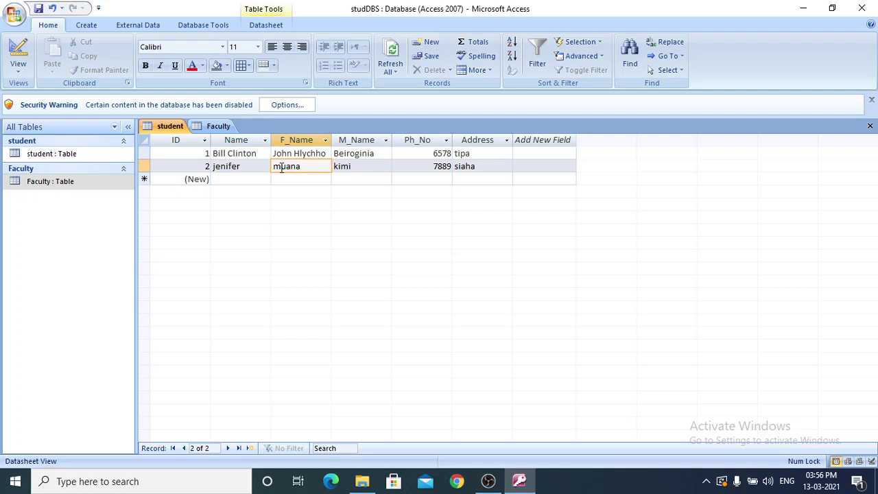
pyautogui.moveTo(308, 167); pyautogui.dragTo(266, 166)
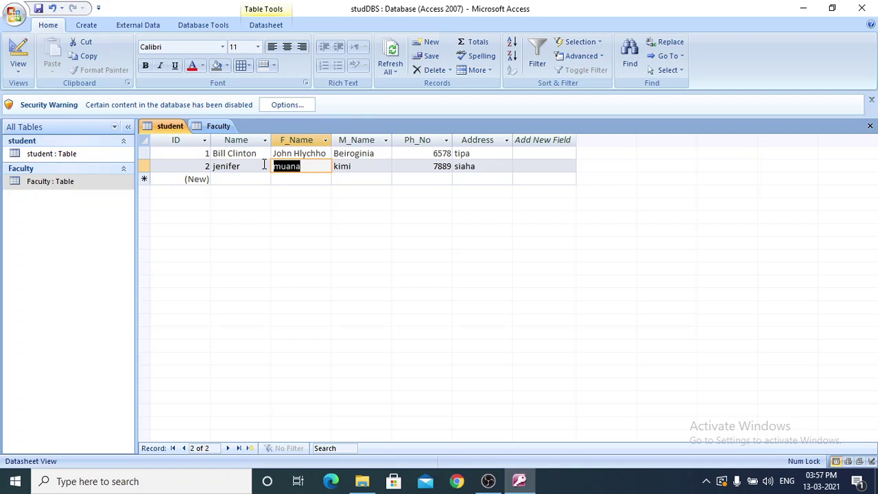
pyautogui.write('Lian')
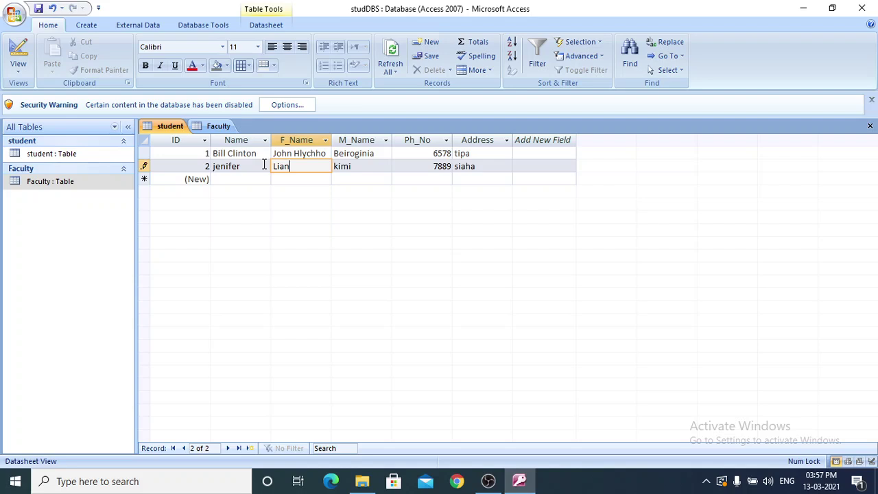
pyautogui.write('a')
pyautogui.click(294, 183)
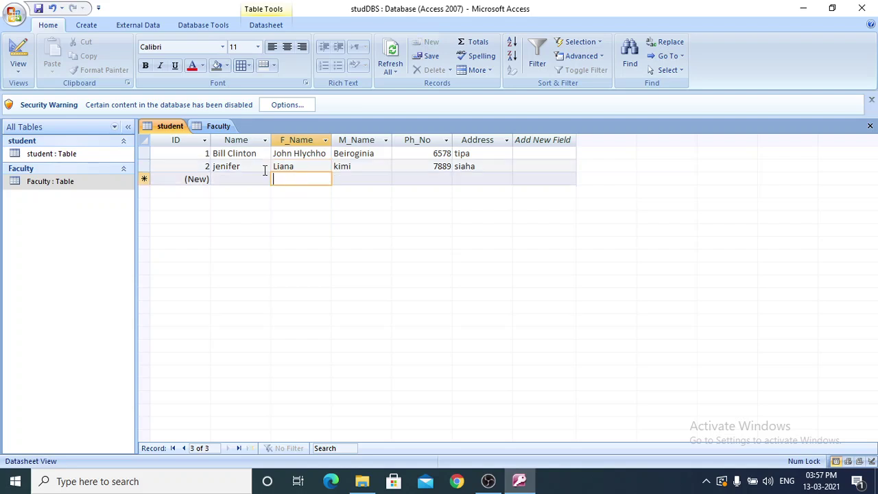
# Save the studDBS database from the Office menu.
pyautogui.click(14, 15)
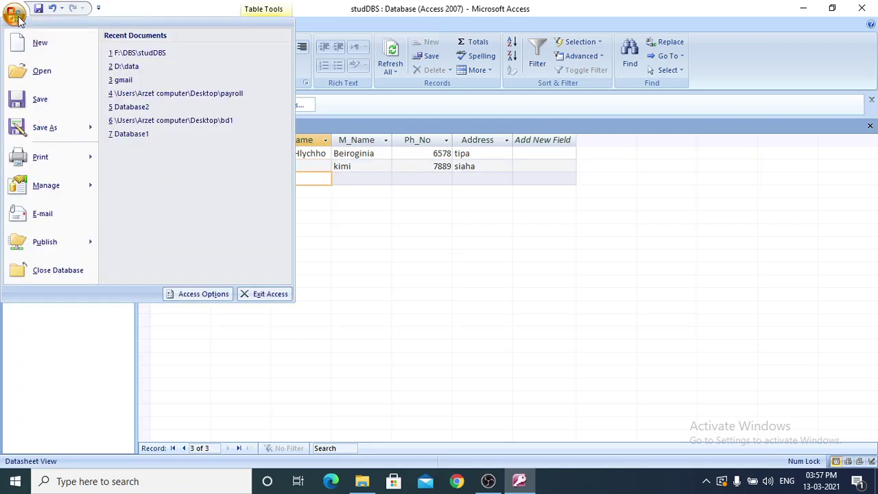
pyautogui.click(39, 100)
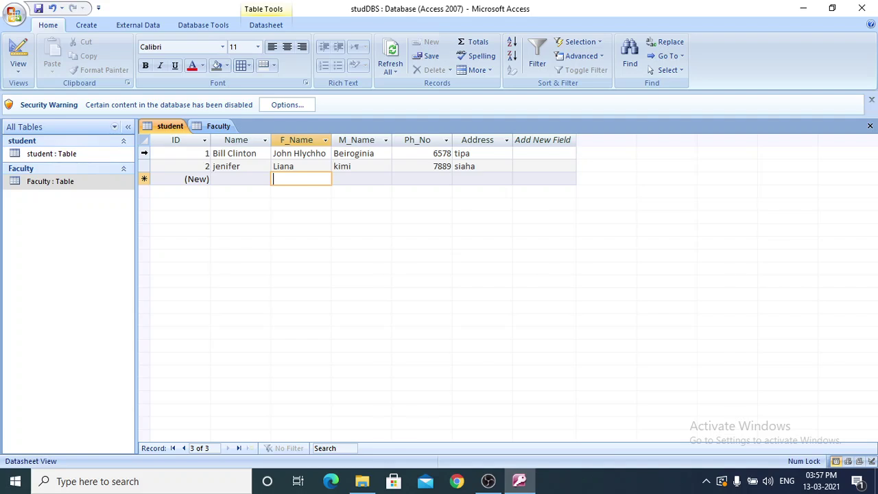
pyautogui.click(144, 153)
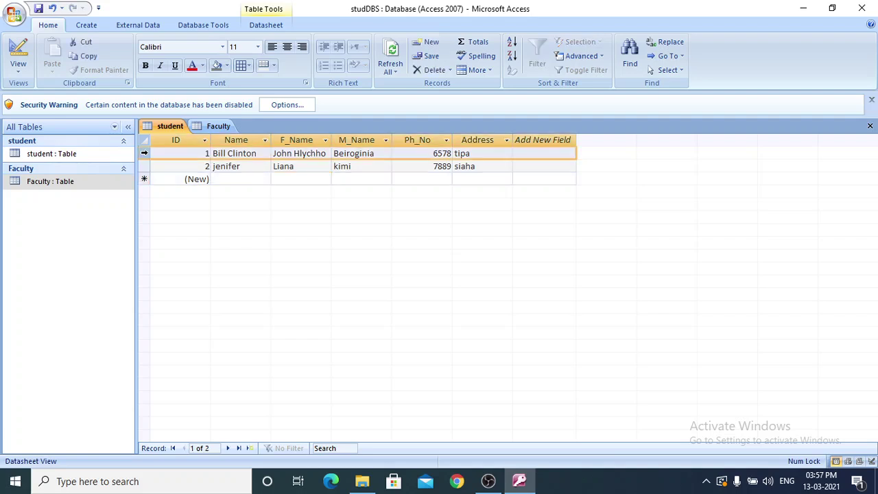
# Select records 1 and 2 together using their record selectors.
pyautogui.click(144, 166)
pyautogui.click(144, 166)
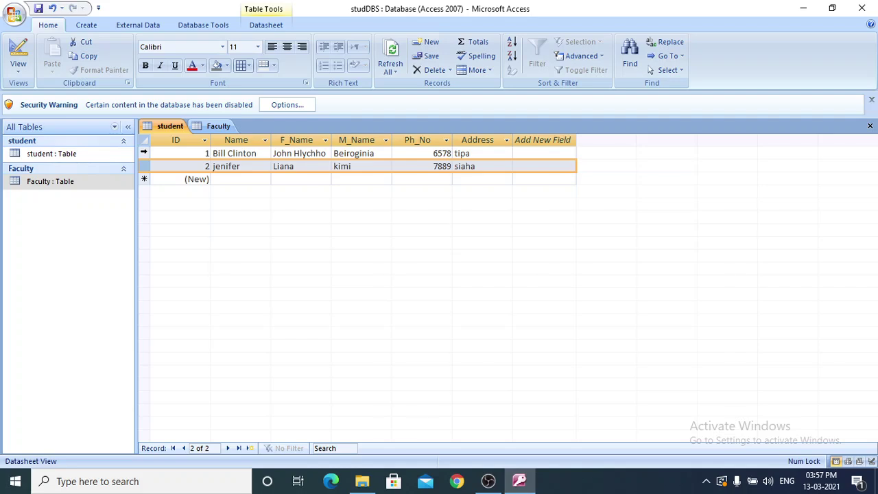
pyautogui.moveTo(144, 152); pyautogui.dragTo(205, 168)
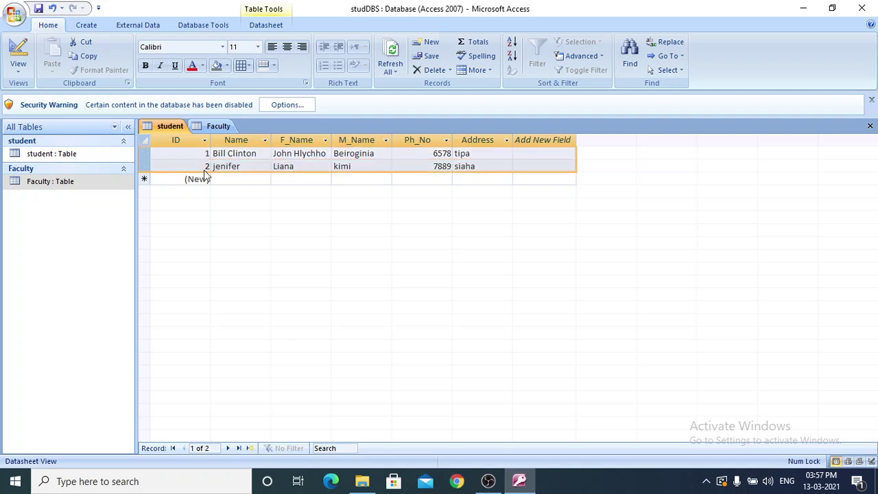
pyautogui.click(145, 155)
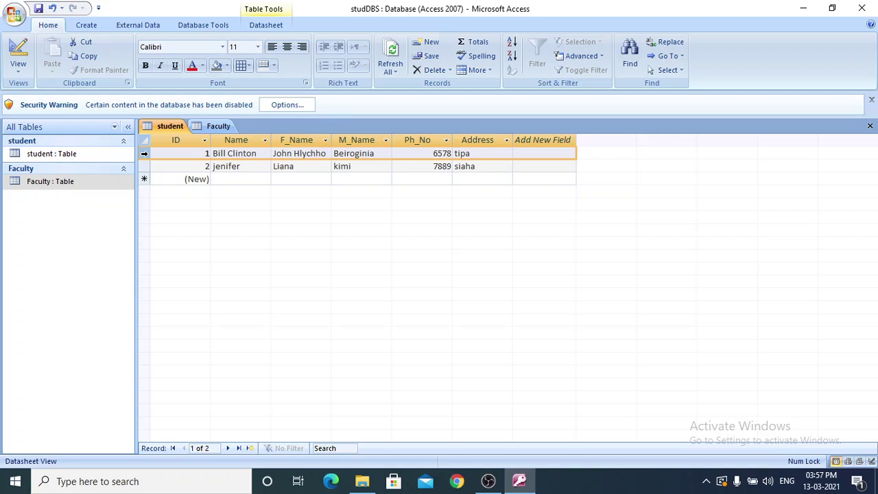
pyautogui.moveTo(144, 153); pyautogui.dragTo(163, 170)
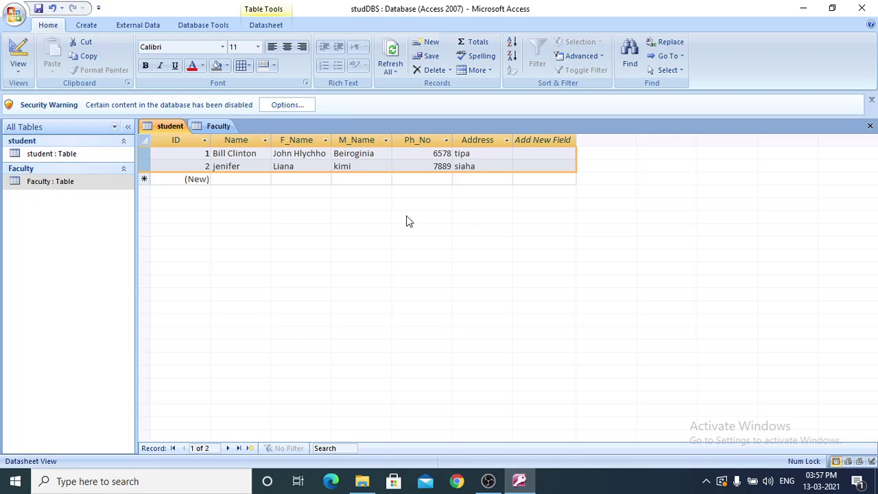
pyautogui.click(197, 153)
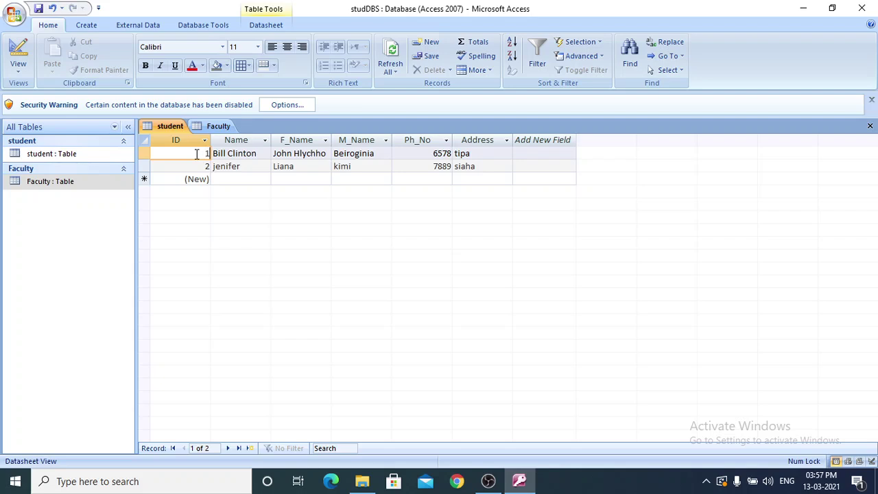
pyautogui.press('Tab')
pyautogui.press('Tab')
pyautogui.press('Tab')
pyautogui.press('Tab')
pyautogui.press('Tab')
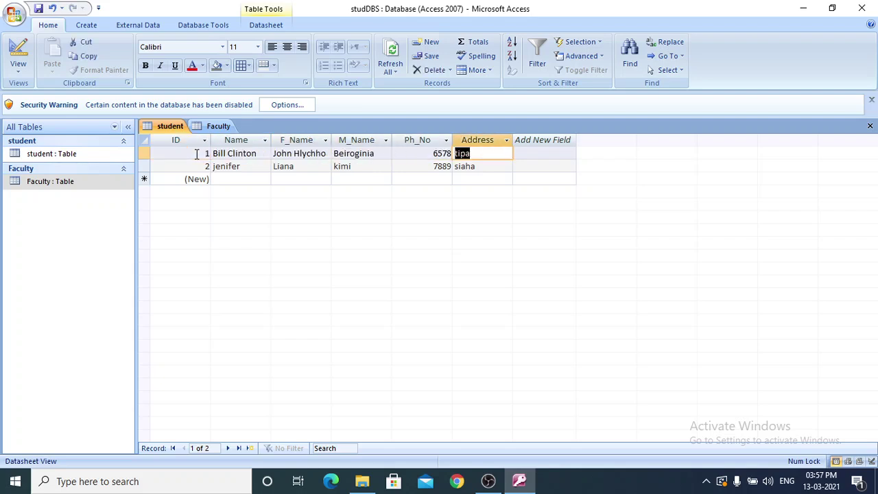
pyautogui.press('Down')
pyautogui.press('Down')
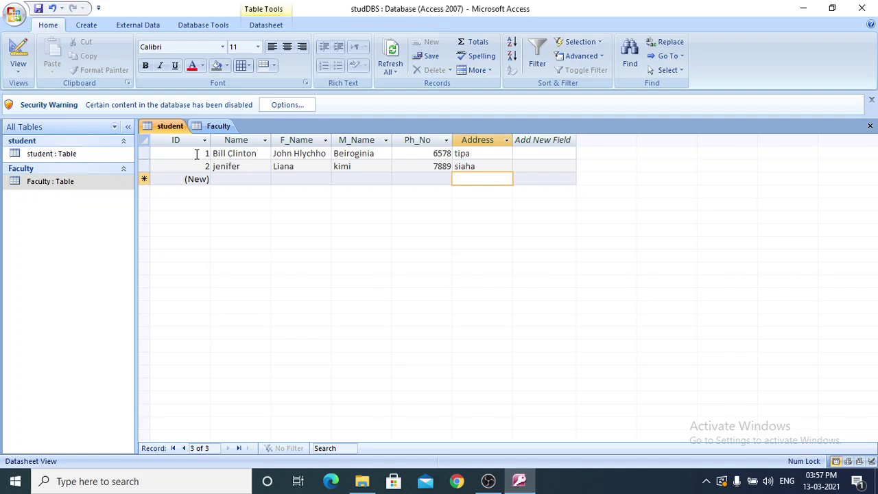
pyautogui.press('Tab')
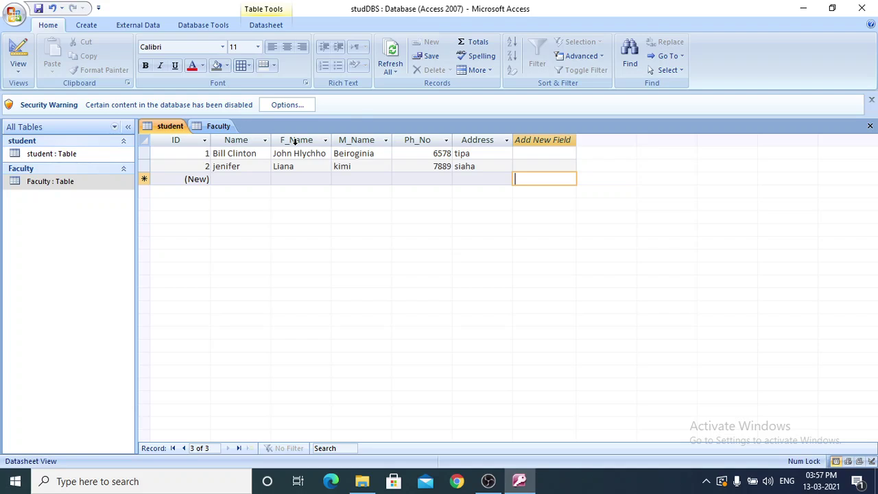
pyautogui.click(229, 154)
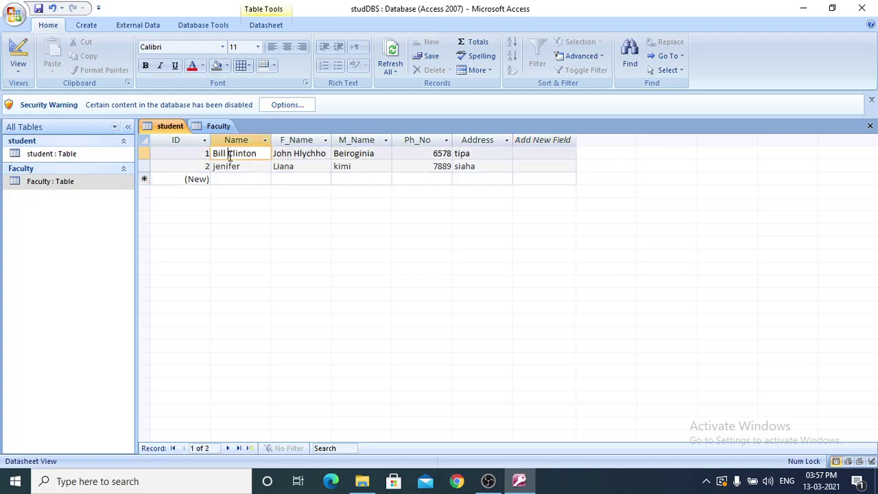
pyautogui.press('Down')
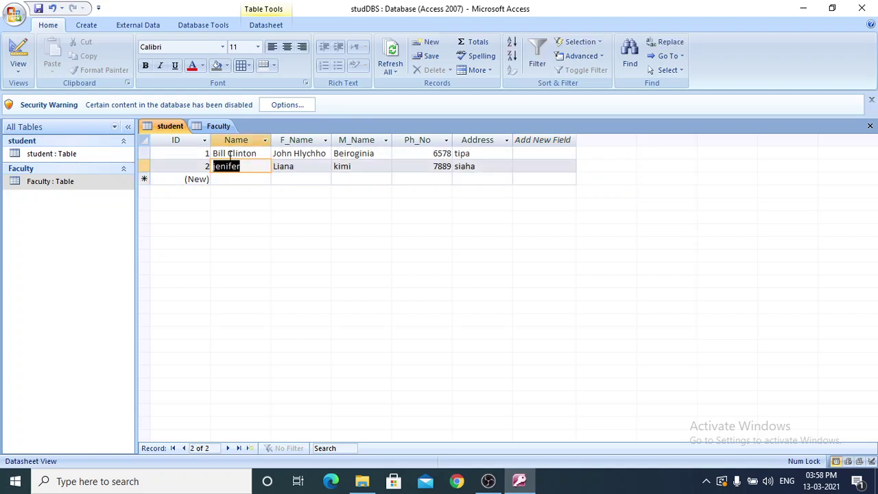
pyautogui.press('Down')
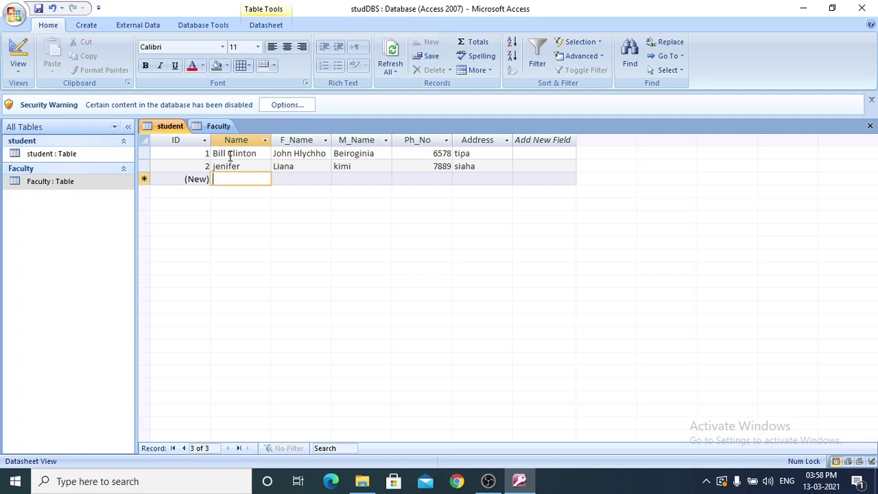
pyautogui.press('Right')
pyautogui.press('Up')
pyautogui.press('Up')
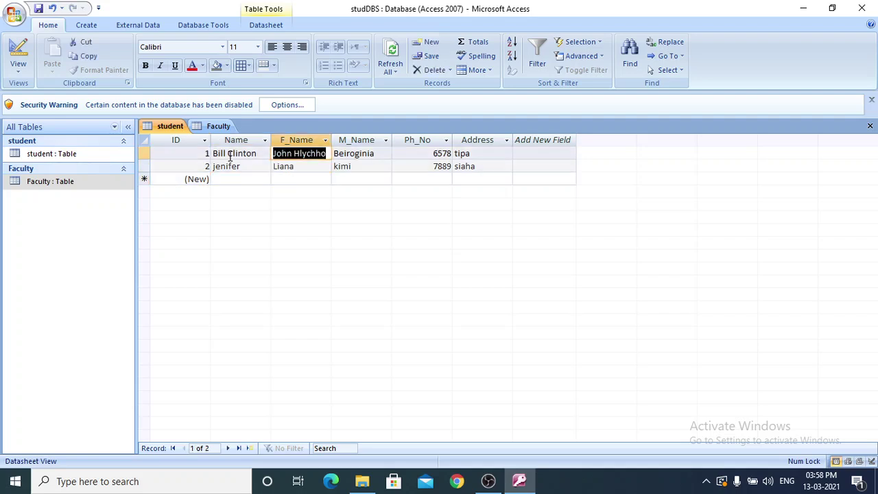
pyautogui.press('Right')
pyautogui.press('Left')
pyautogui.press('Down')
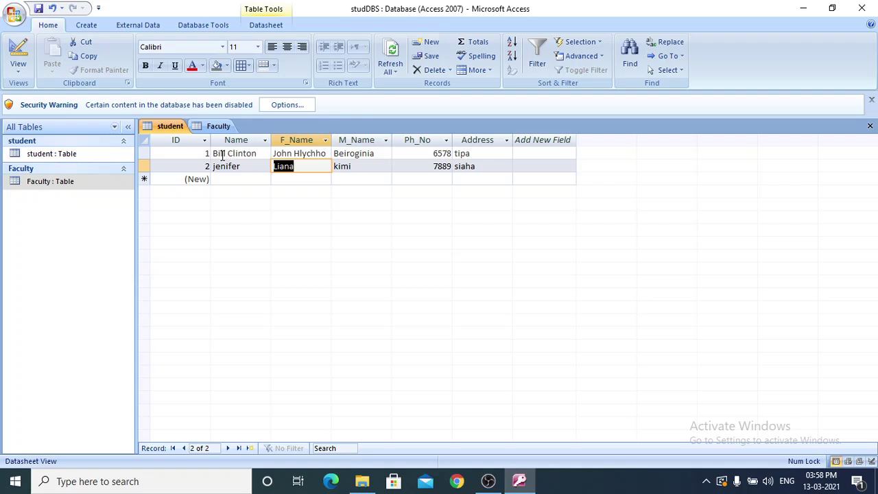
pyautogui.click(222, 155)
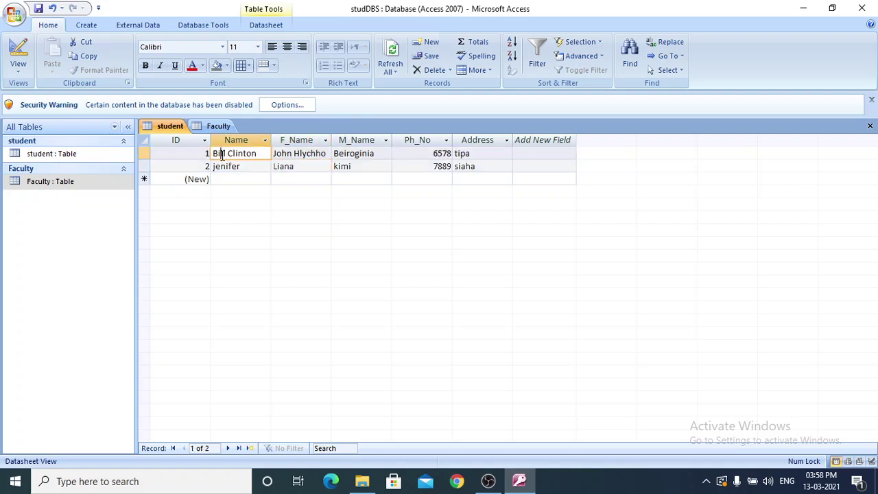
pyautogui.click(300, 153)
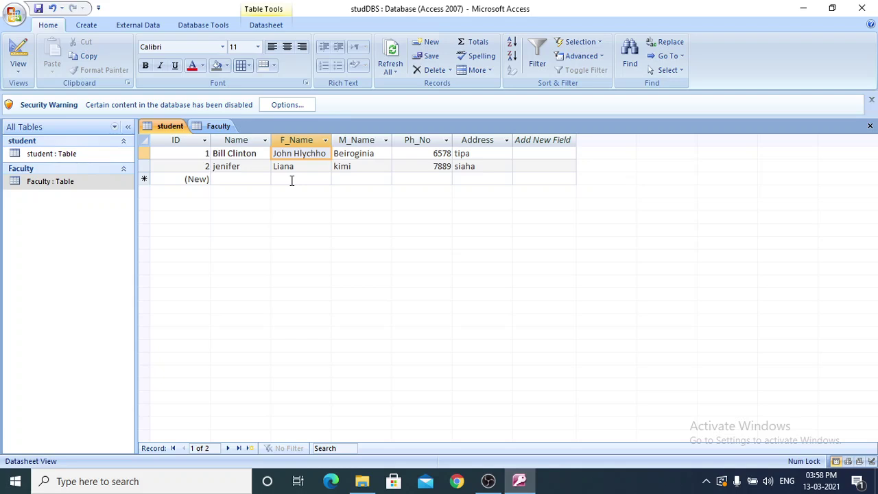
pyautogui.click(239, 177)
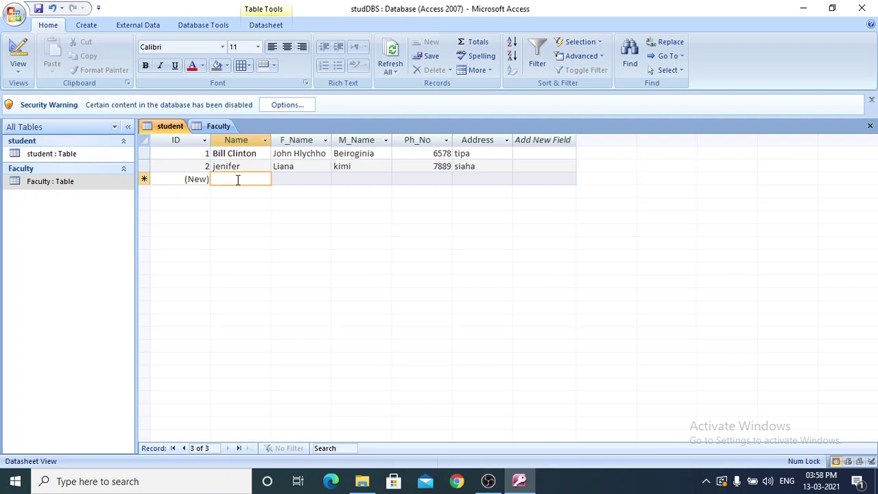
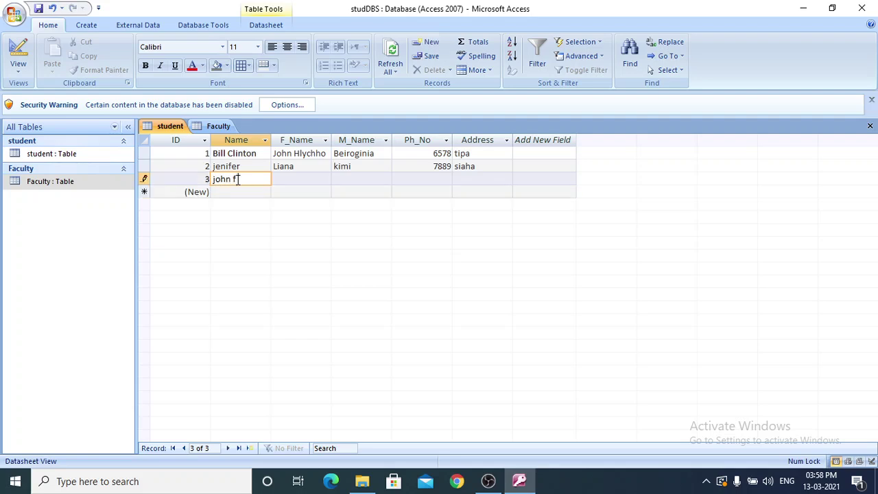
# Enter the new student's full name in the Name field of record 3.
pyautogui.click(251, 193)
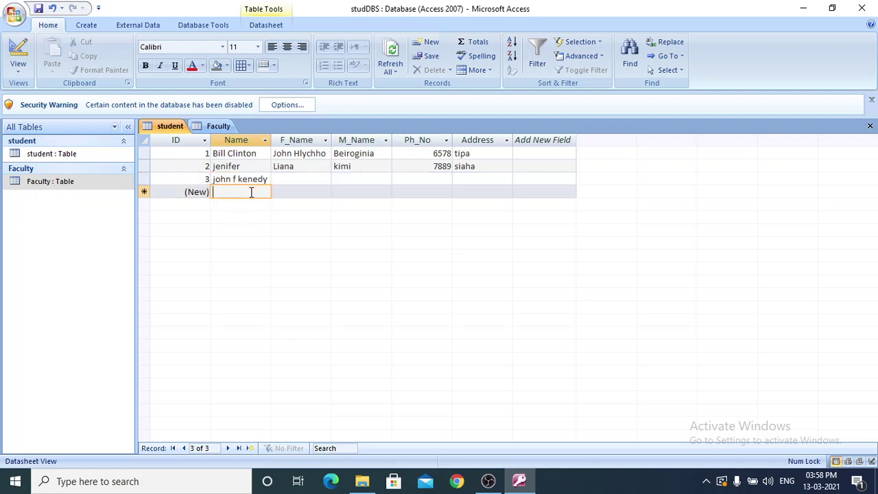
pyautogui.click(240, 182)
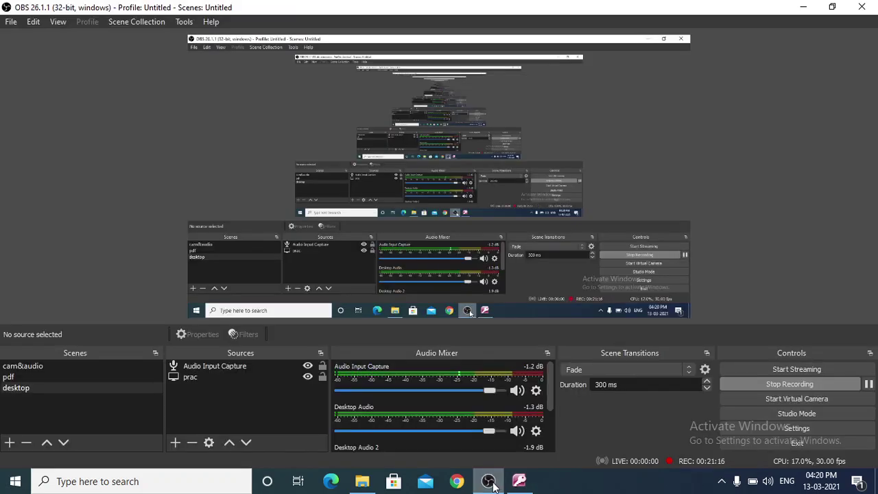
# Minimize OBS to bring the Access student table back into view.
pyautogui.click(489, 482)
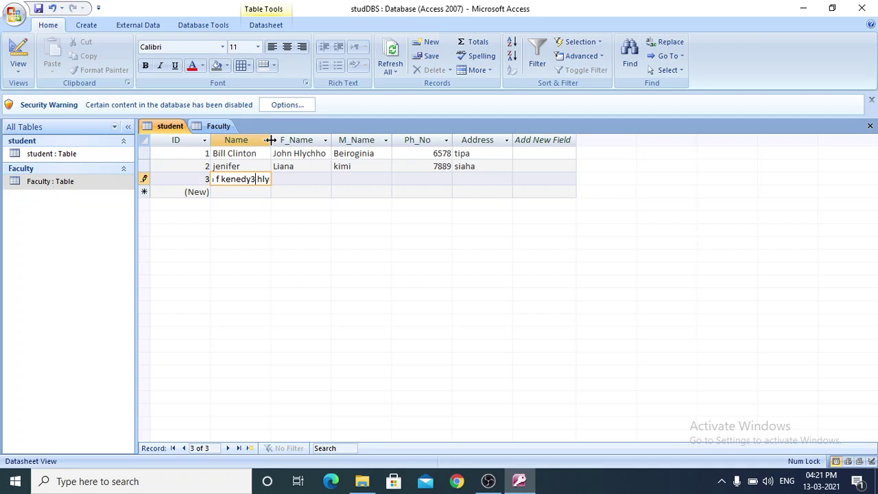
# Widen the Name column to fit full names and commit record 3's name.
pyautogui.moveTo(270, 140); pyautogui.dragTo(321, 140)
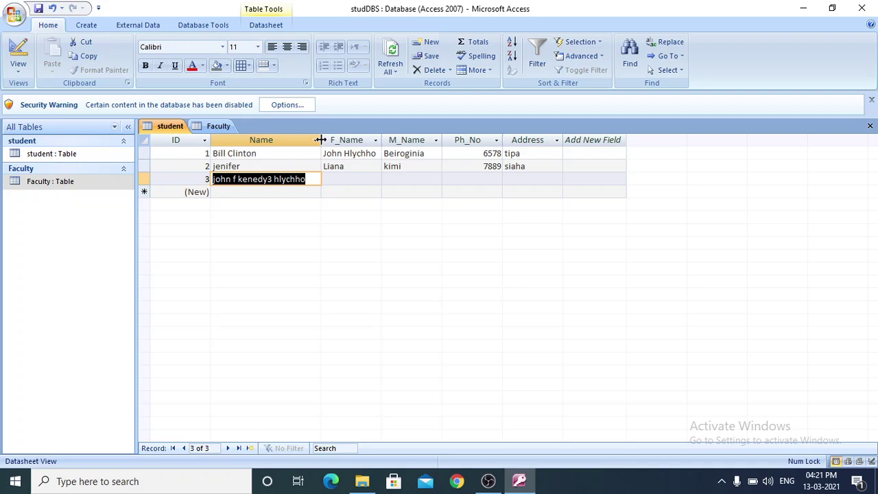
pyautogui.click(261, 190)
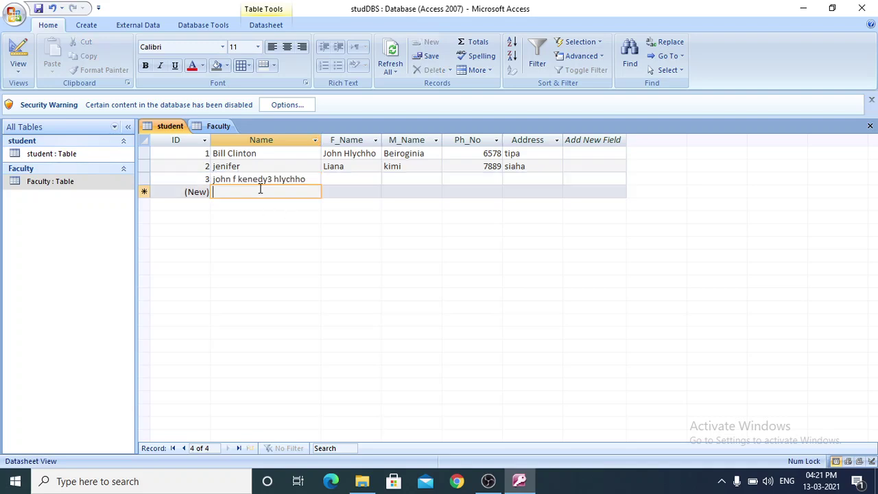
pyautogui.click(309, 179)
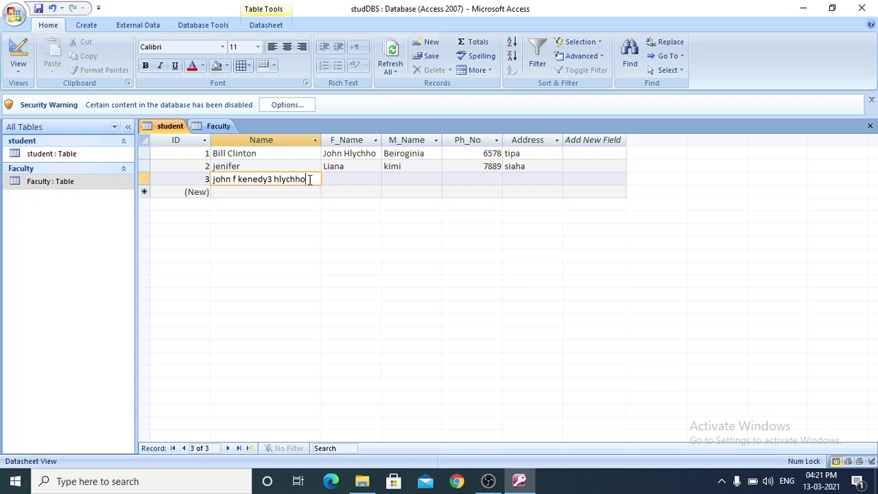
pyautogui.click(348, 179)
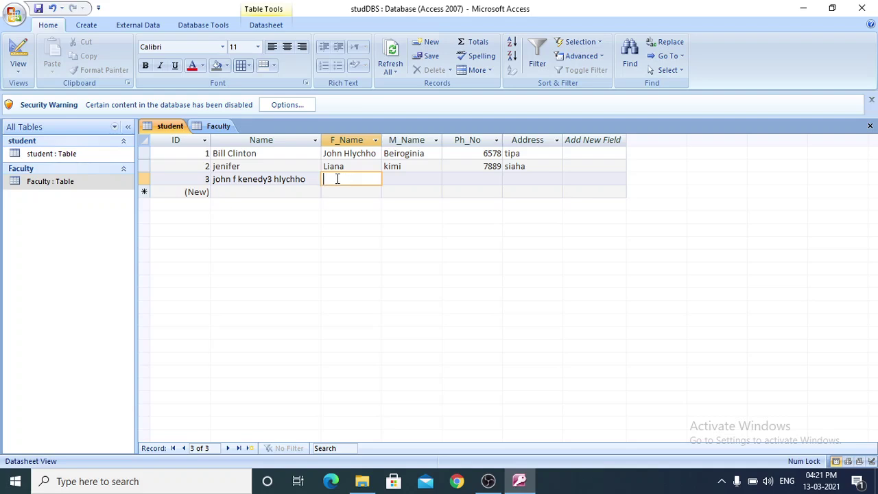
# Change the F_Name column width from 11.5583 to 14.5583 in the Column Width dialog.
pyautogui.rightClick(337, 180)
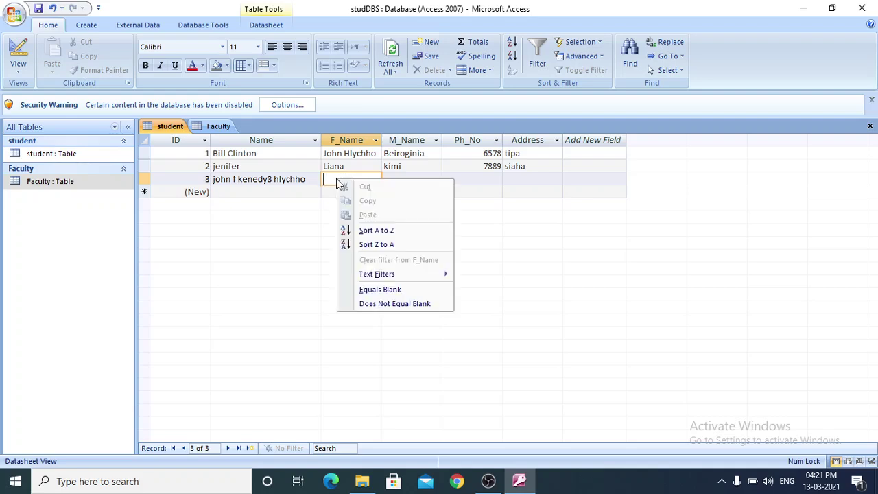
pyautogui.click(320, 225)
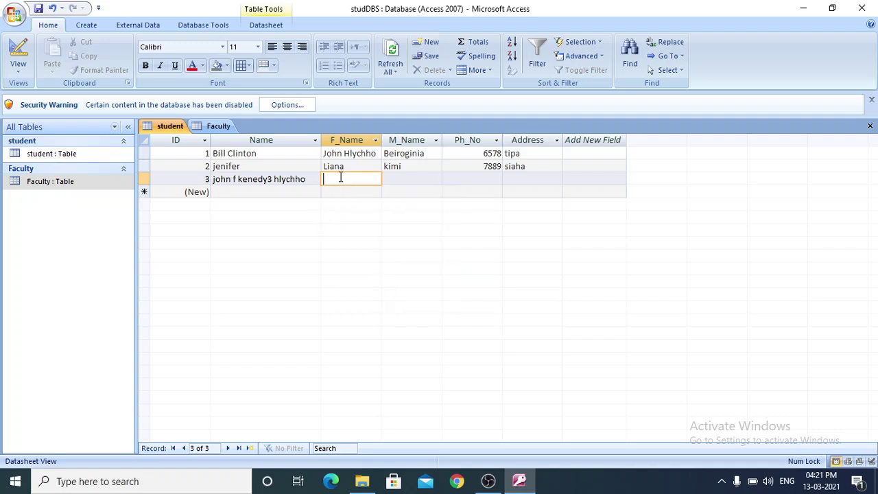
pyautogui.click(350, 140)
pyautogui.rightClick(351, 145)
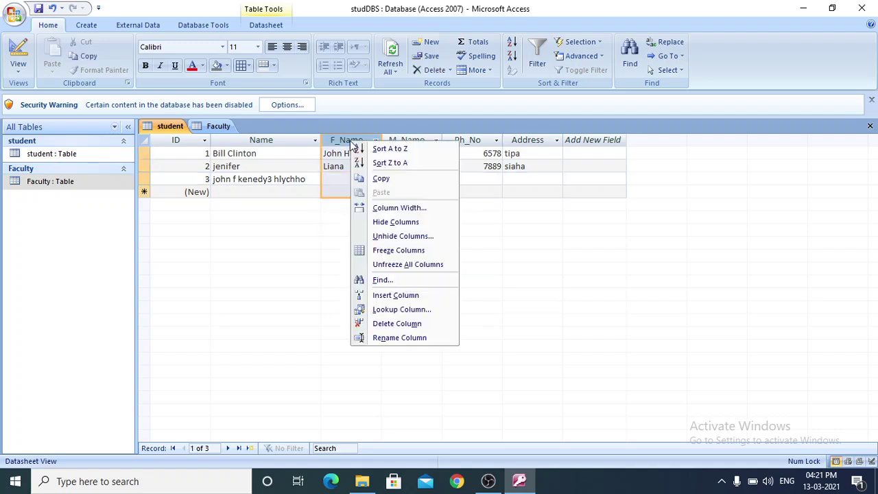
pyautogui.click(381, 212)
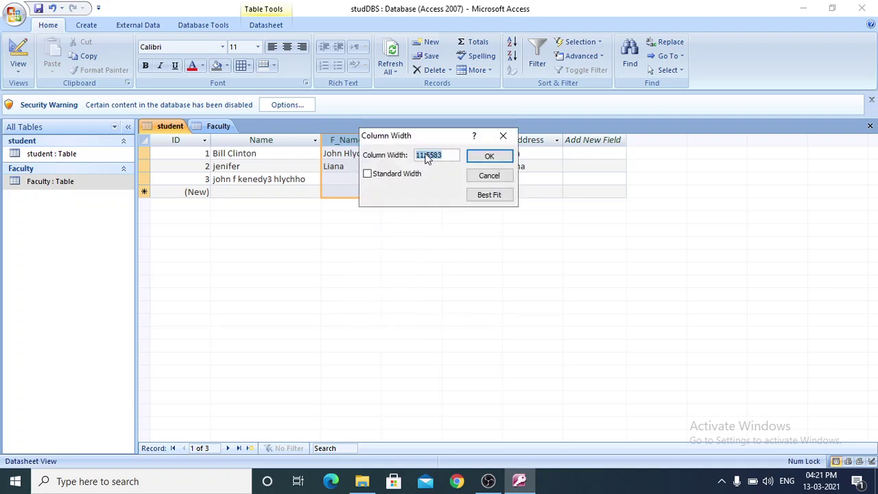
pyautogui.click(423, 155)
pyautogui.press('BackSpace')
pyautogui.write('4')
pyautogui.click(488, 156)
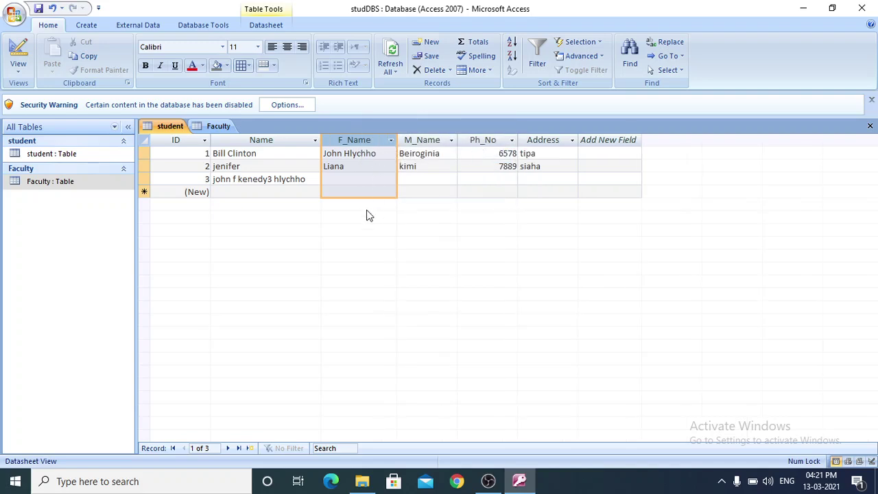
pyautogui.click(271, 193)
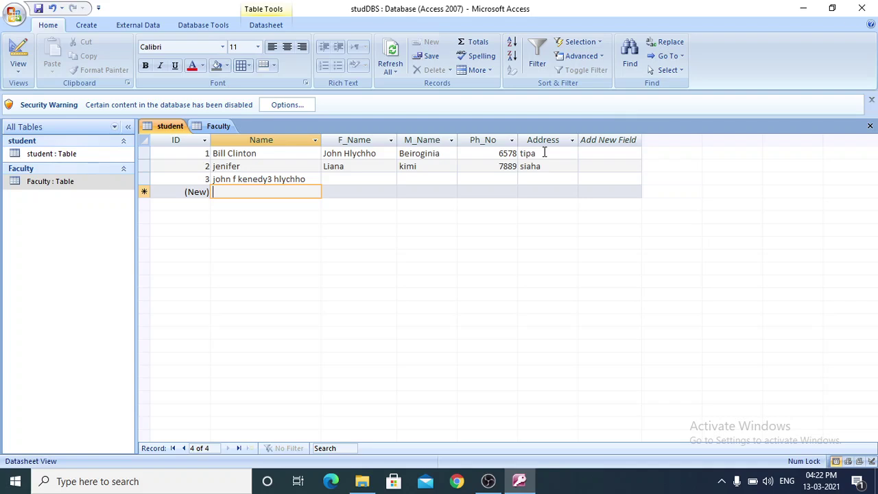
# Save the studDBS database from the Office menu.
pyautogui.click(343, 180)
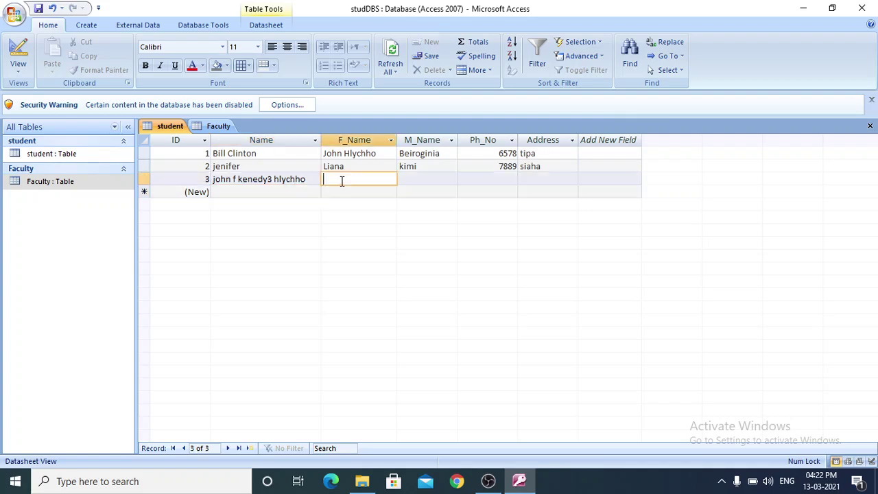
pyautogui.click(17, 20)
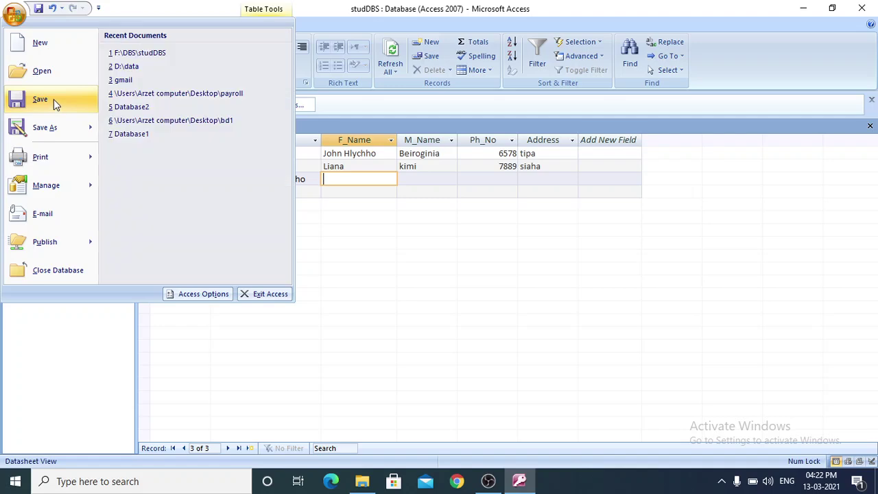
pyautogui.click(55, 104)
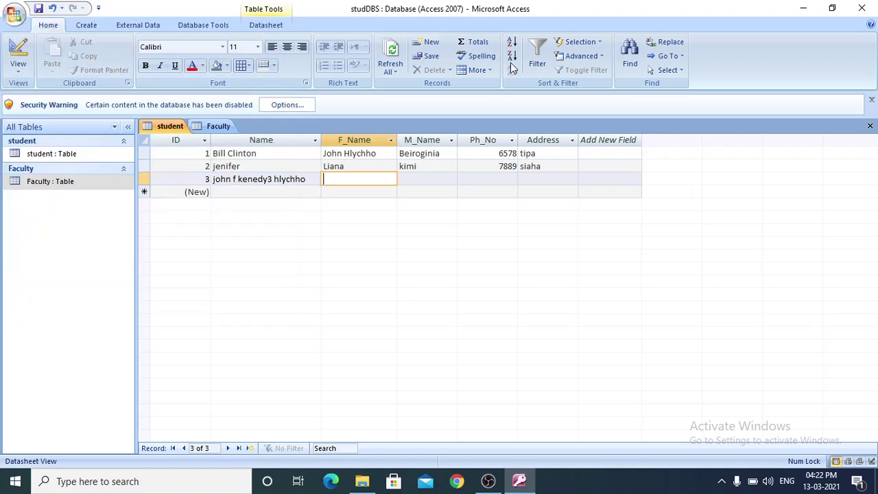
# Close Access, reopen studDBS, and open the student table from the navigation pane.
pyautogui.click(859, 9)
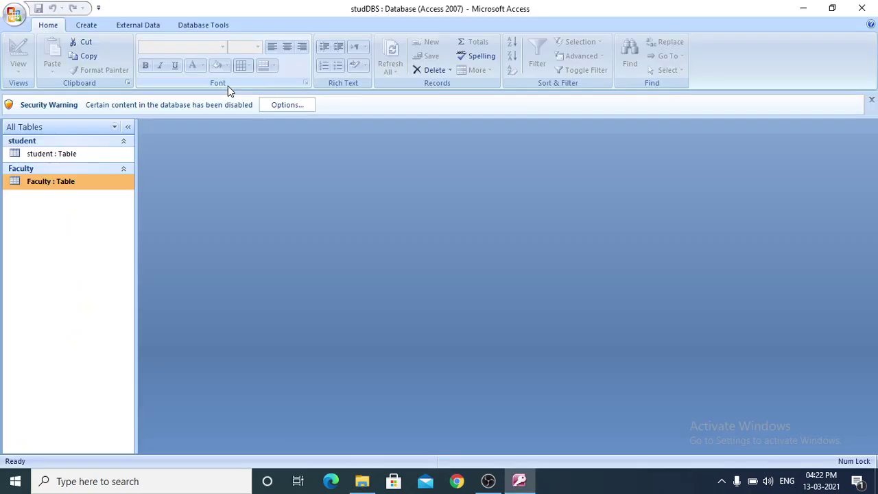
pyautogui.doubleClick(79, 155)
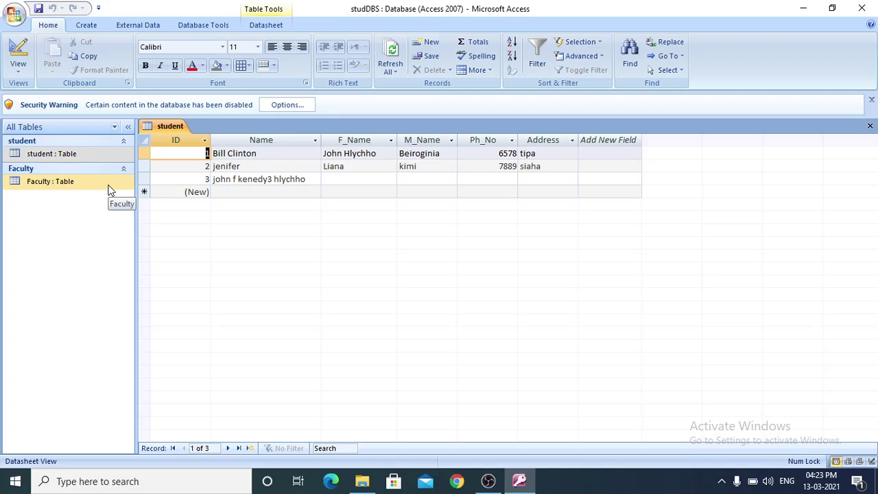
pyautogui.click(97, 189)
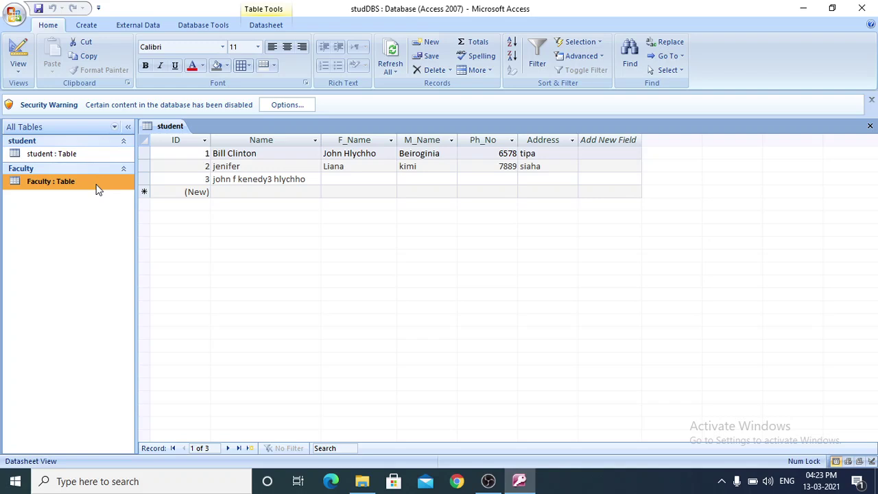
# Close Access and then the DBS folder window.
pyautogui.click(864, 9)
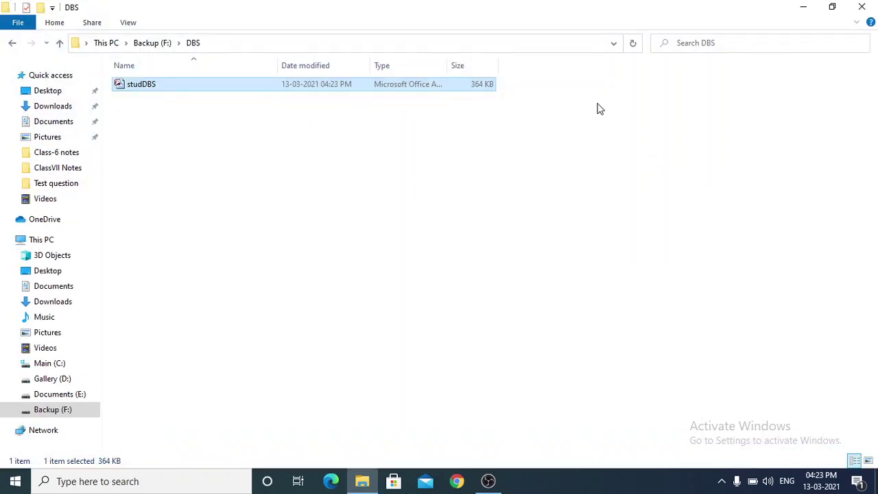
pyautogui.click(862, 8)
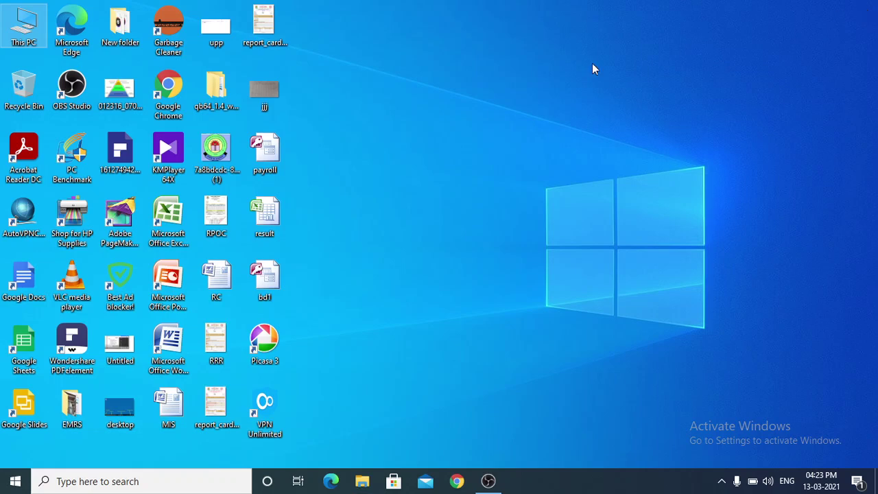